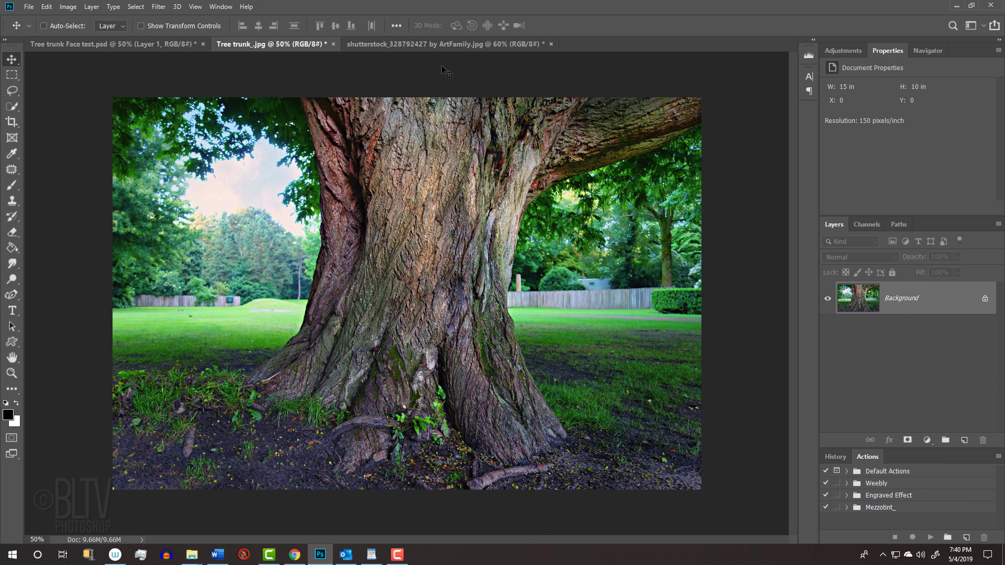
- Switch to the bearded man portrait and select the Pencil Tool
click(440, 44)
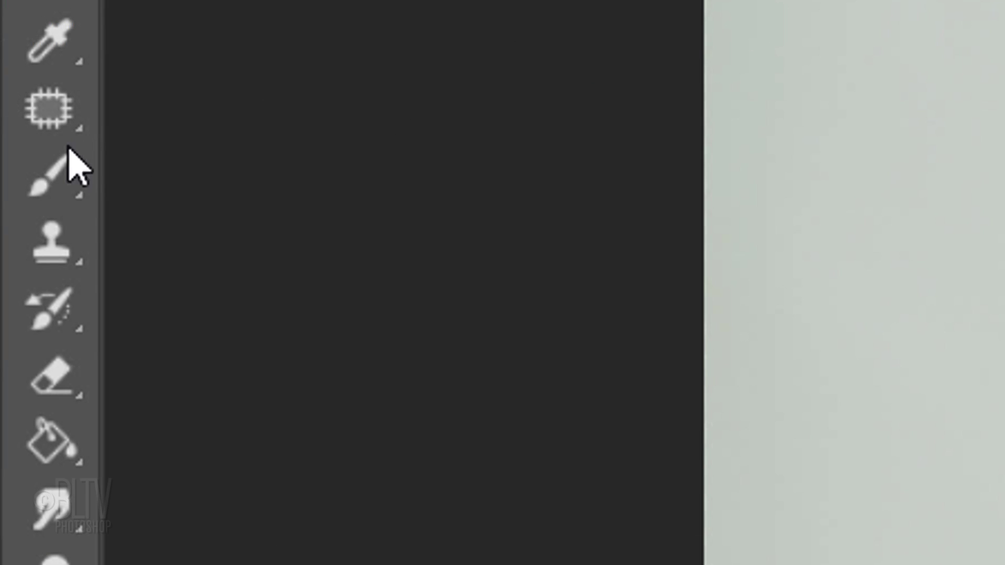
right_click(13, 185)
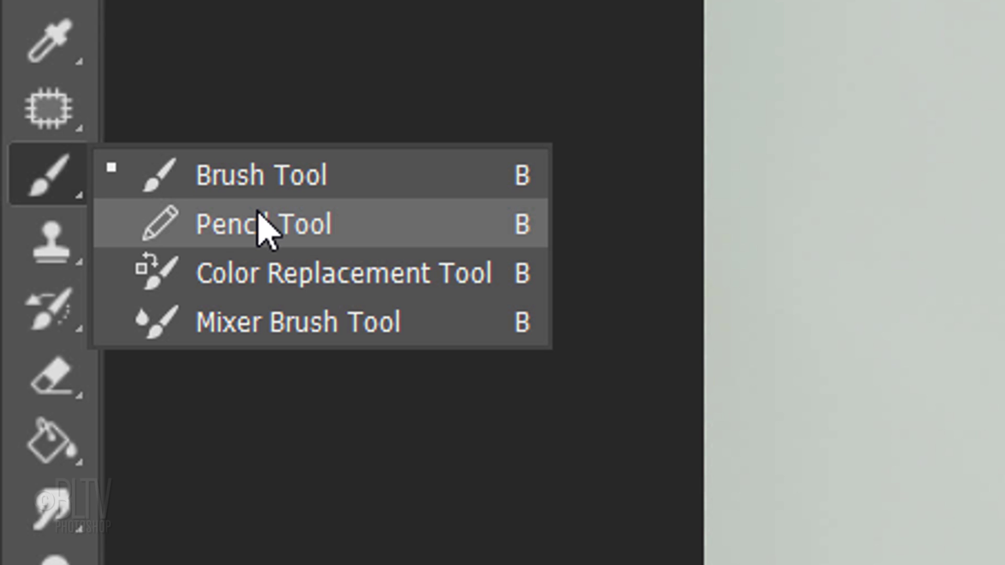
click(259, 215)
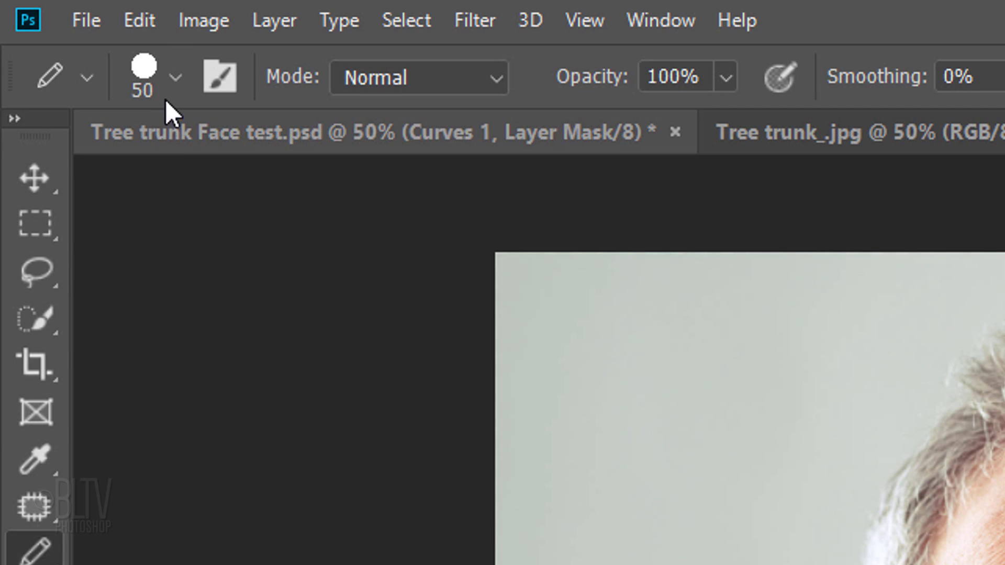
- Set the pencil size to 2 px and reset colours to default black and white
click(175, 75)
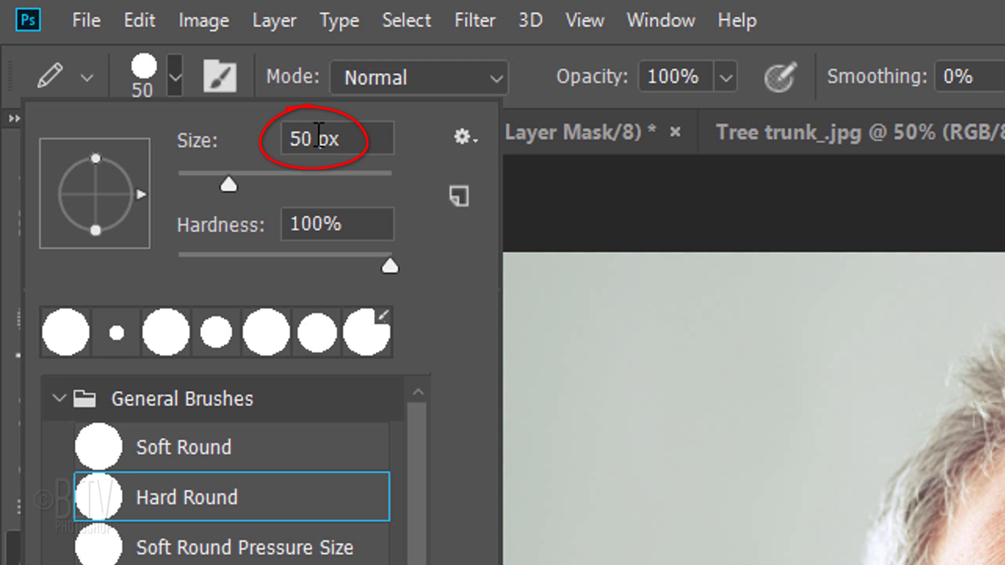
double_click(319, 135)
text(2)
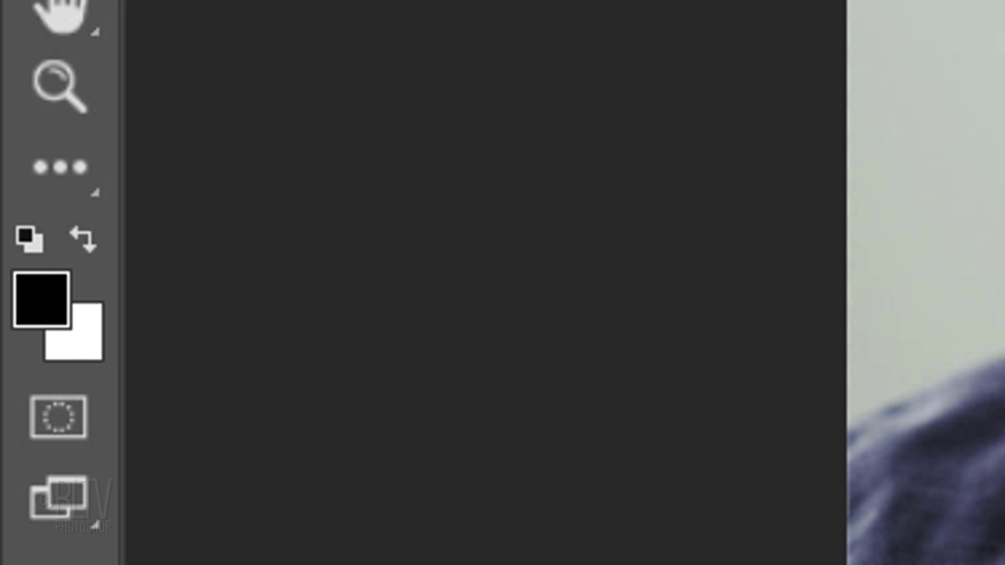
key(d)
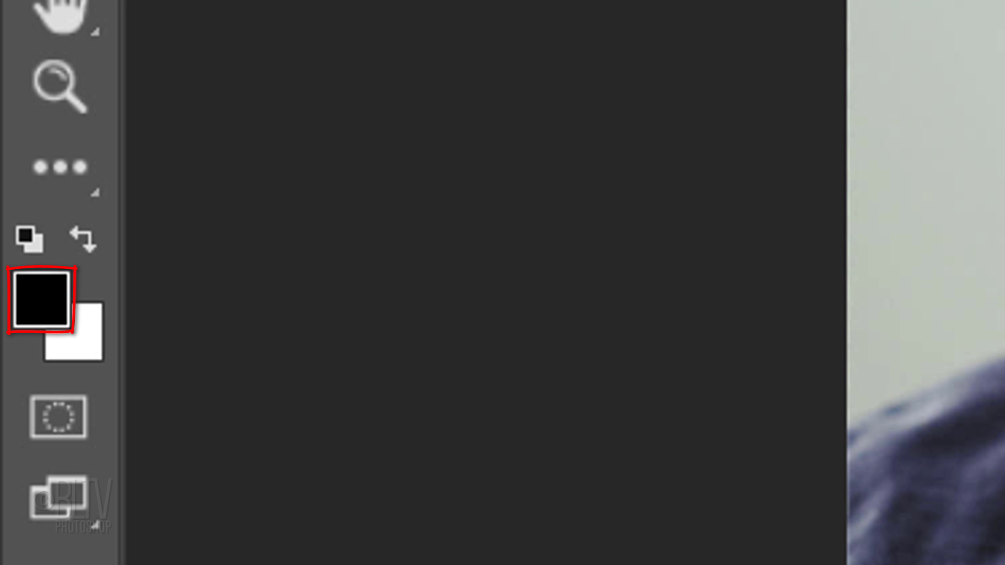
- Enter Quick Mask mode and select the Paint Bucket Tool for filling the head outline
key(q)
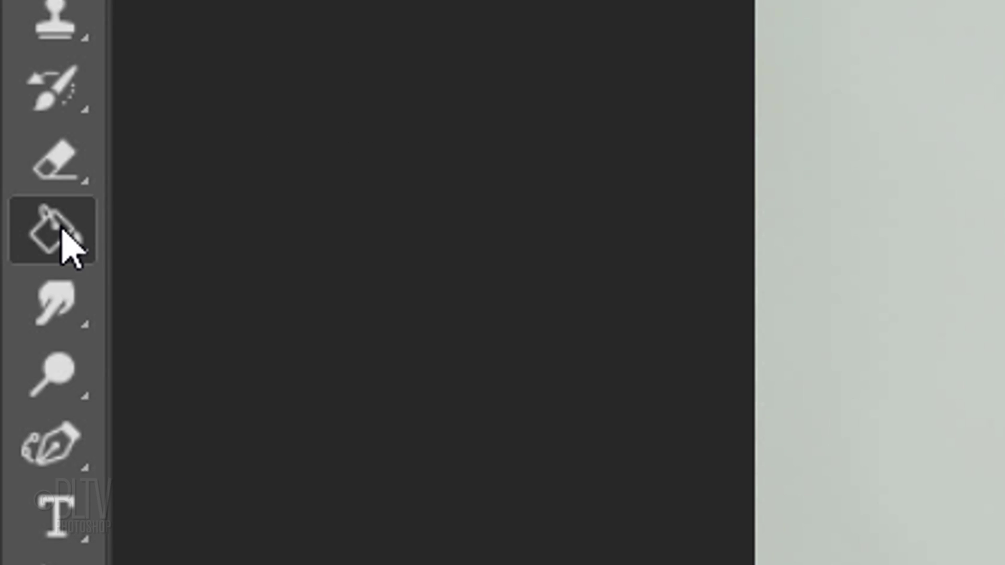
right_click(59, 233)
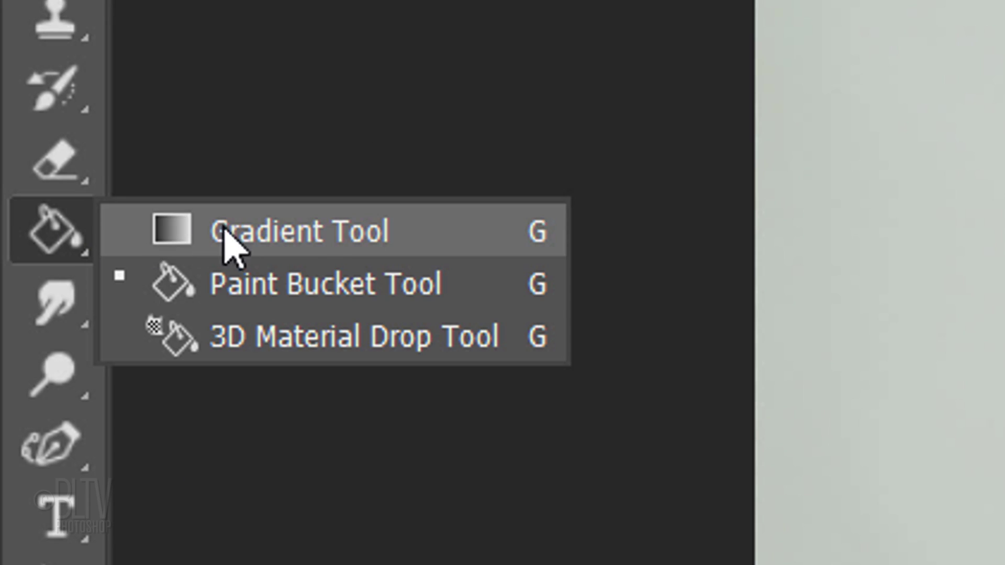
click(257, 285)
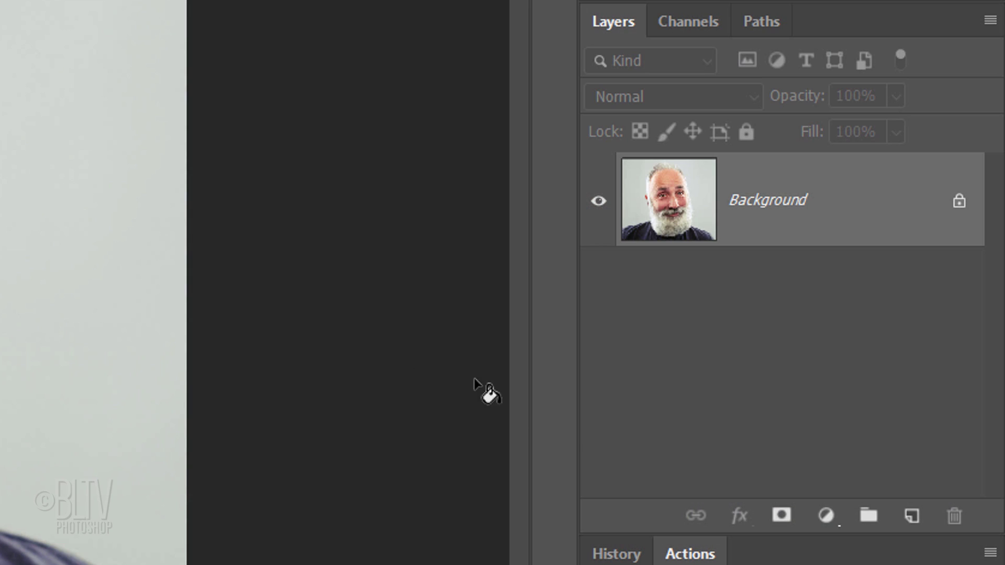
- Add a layer mask keeping only the head, then drag it into Tree trunk_.jpg as Layer 1
click(781, 518)
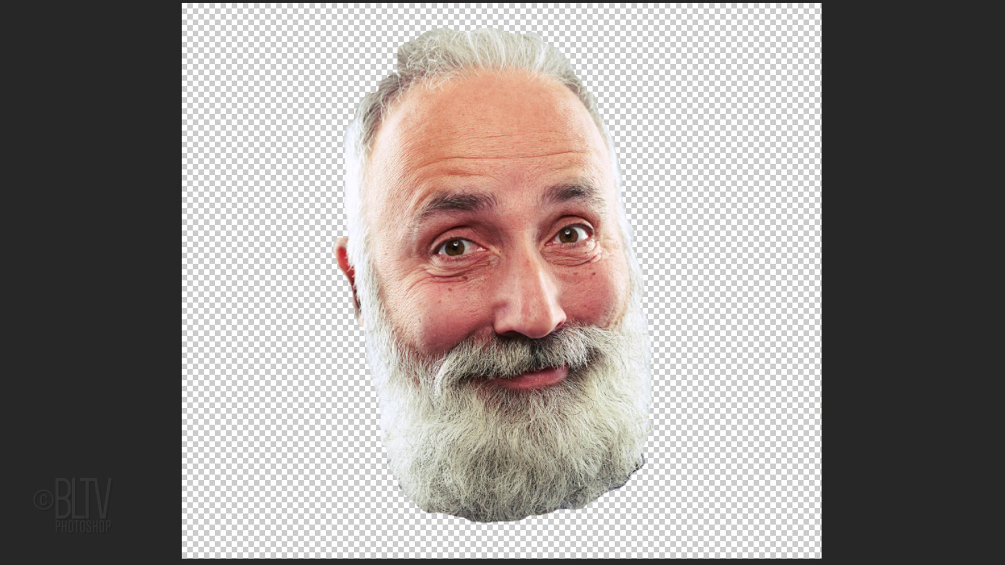
key(v)
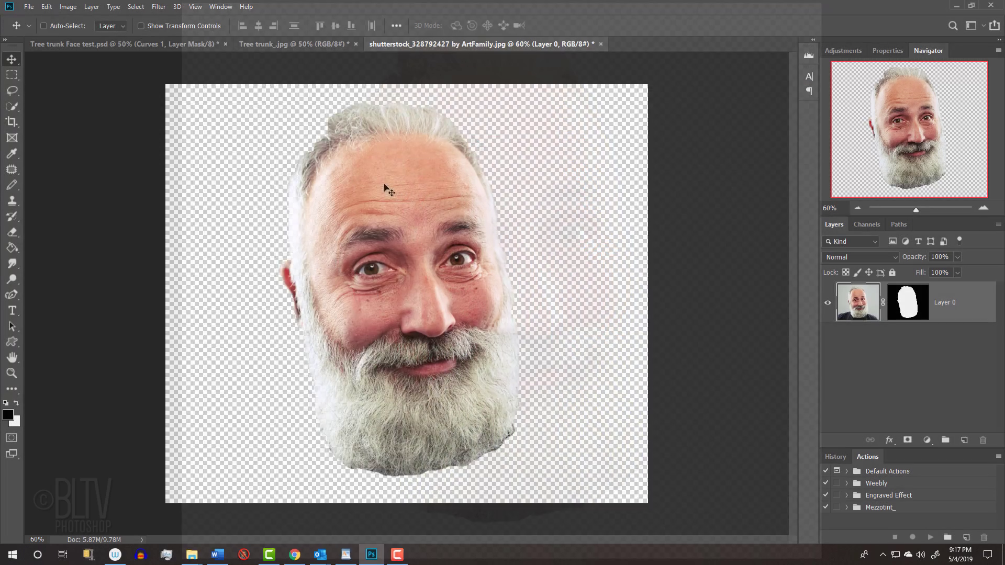
drag(477, 142, 364, 0)
drag(303, 48, 417, 256)
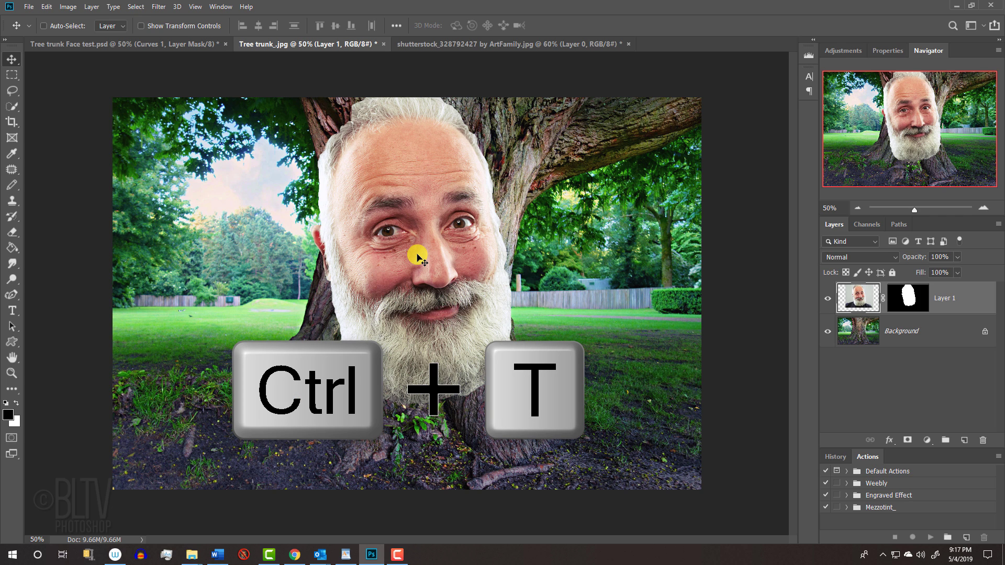
- Free-transform the head layer down to 68.5% around its centre
key(ctrl+t)
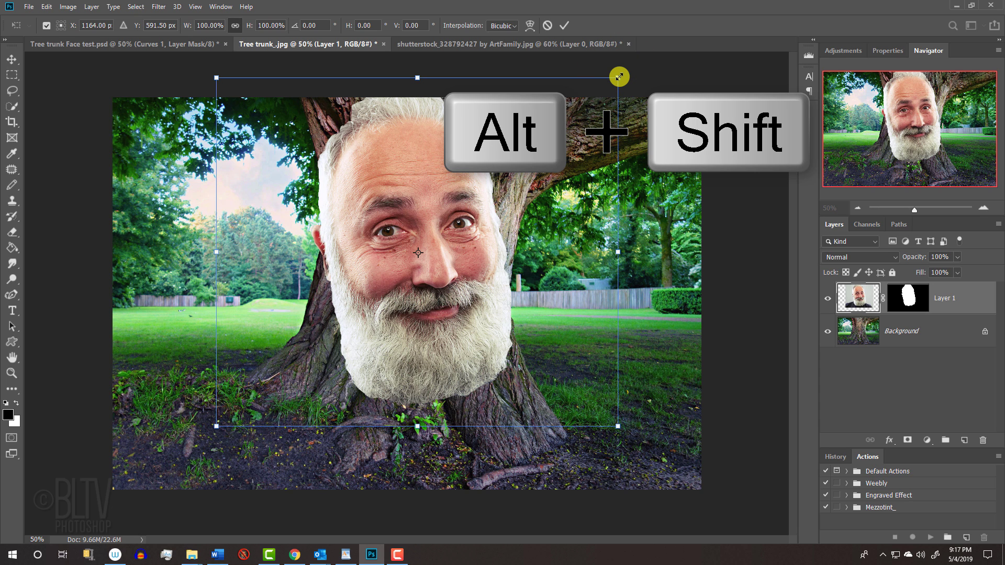
drag(619, 77, 559, 134)
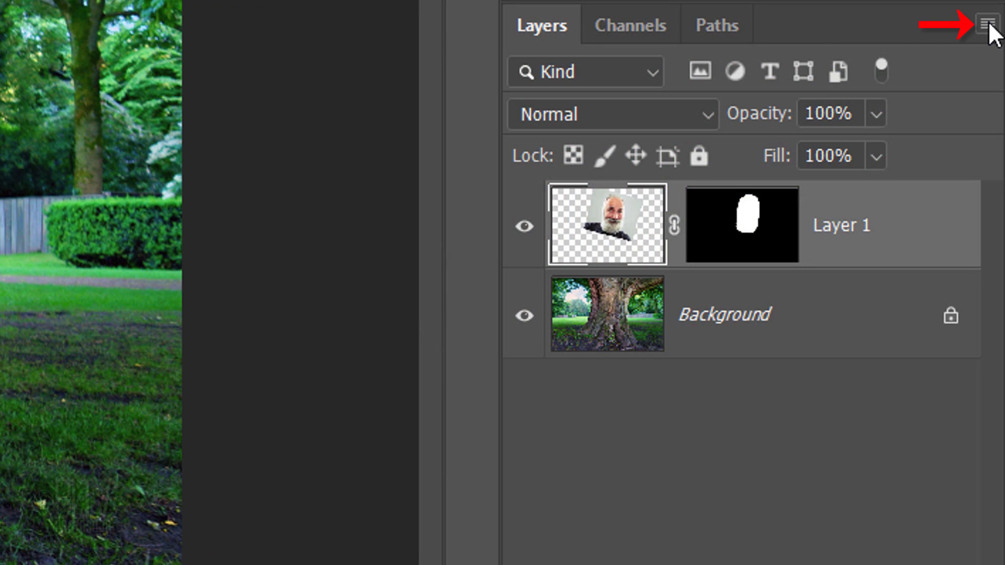
- Convert Layer 1 to a smart object, add a Black & White adjustment, and select both layers
click(987, 25)
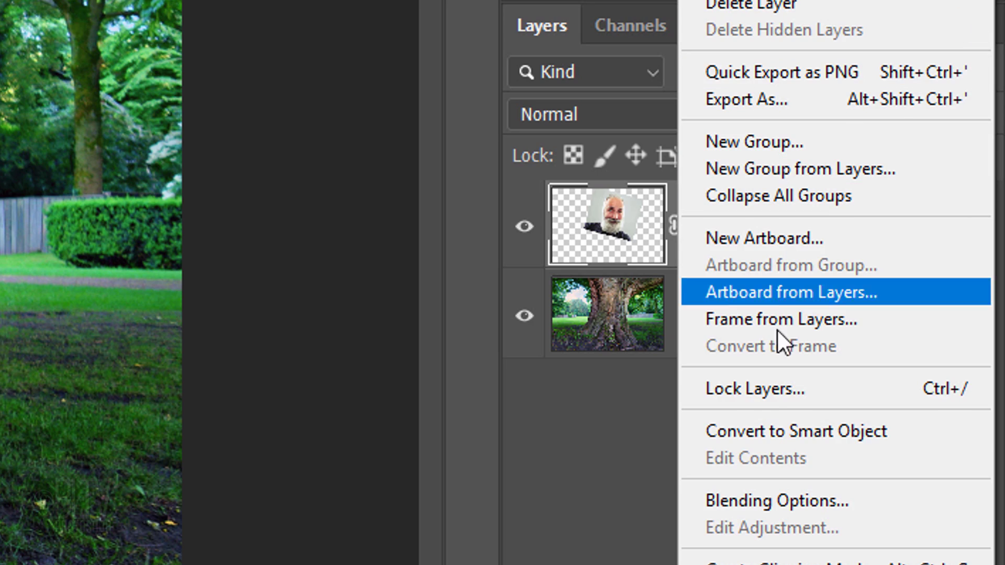
click(772, 432)
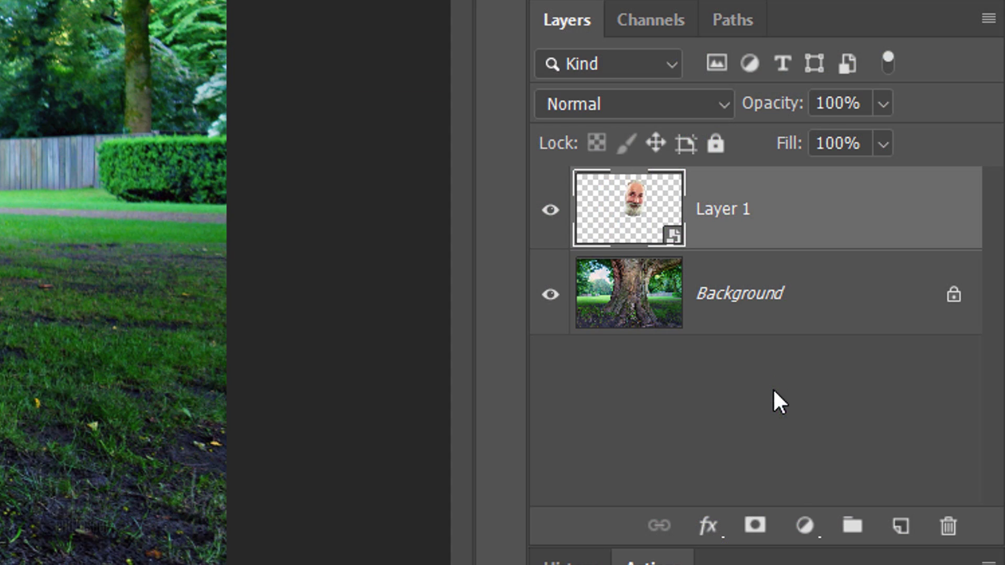
click(803, 526)
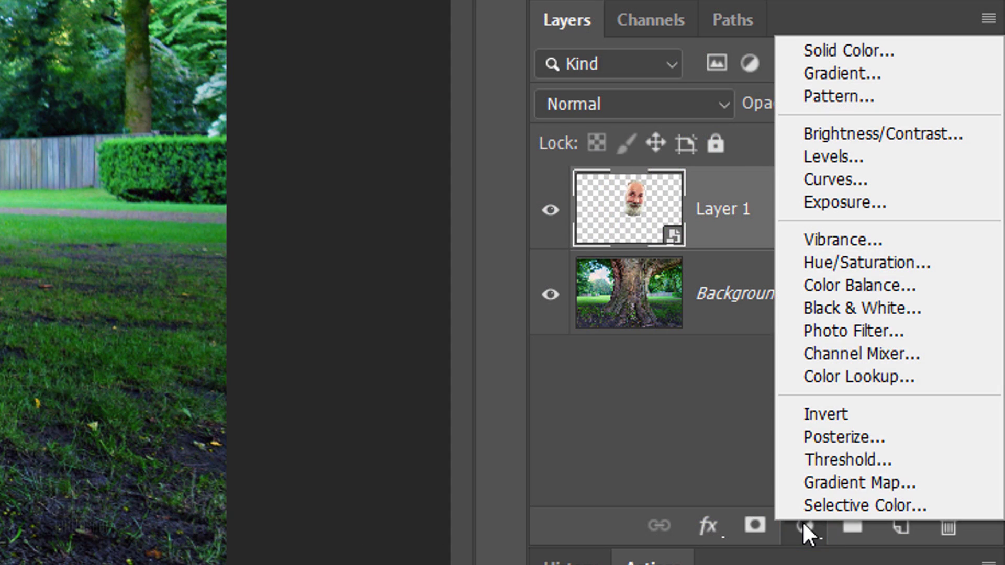
click(837, 310)
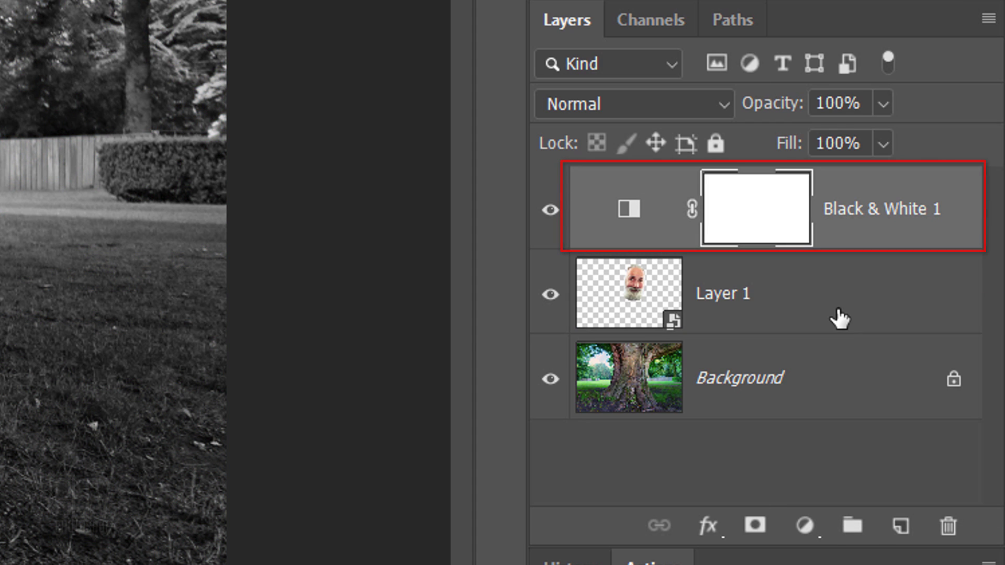
shift+click(848, 309)
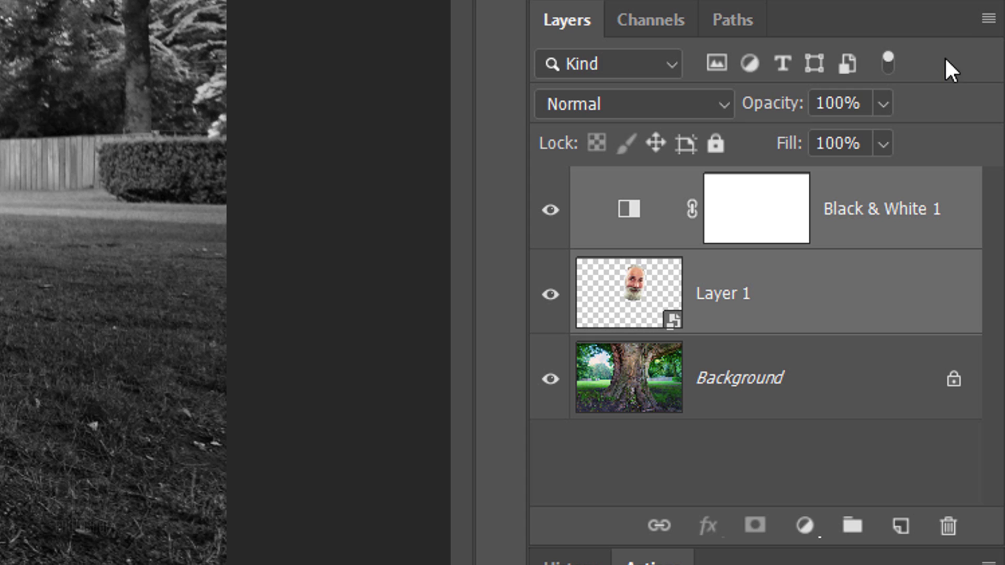
click(985, 19)
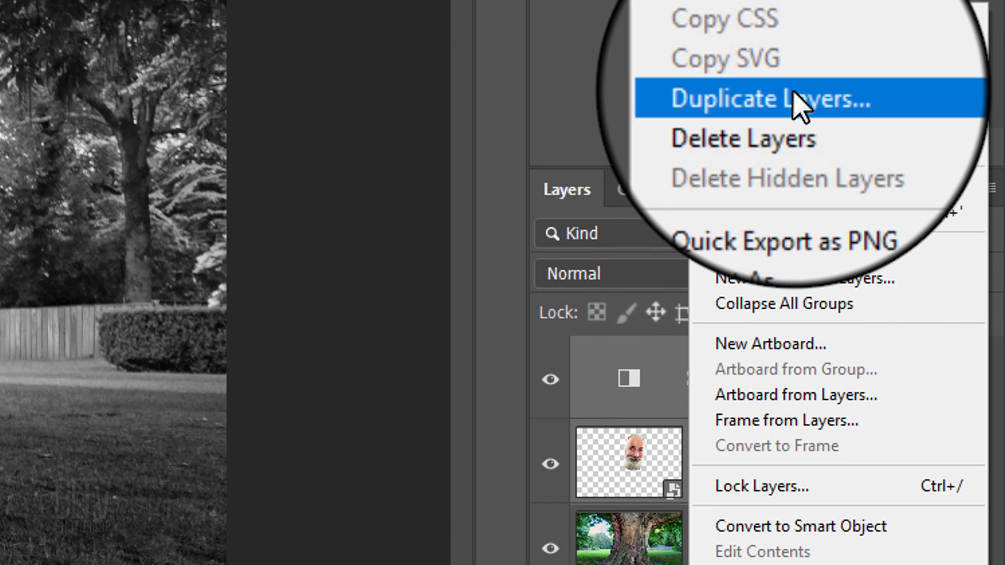
- Duplicate Layer 1 and Black & White 1 into a new document named 'Displacement'
click(800, 105)
click(494, 308)
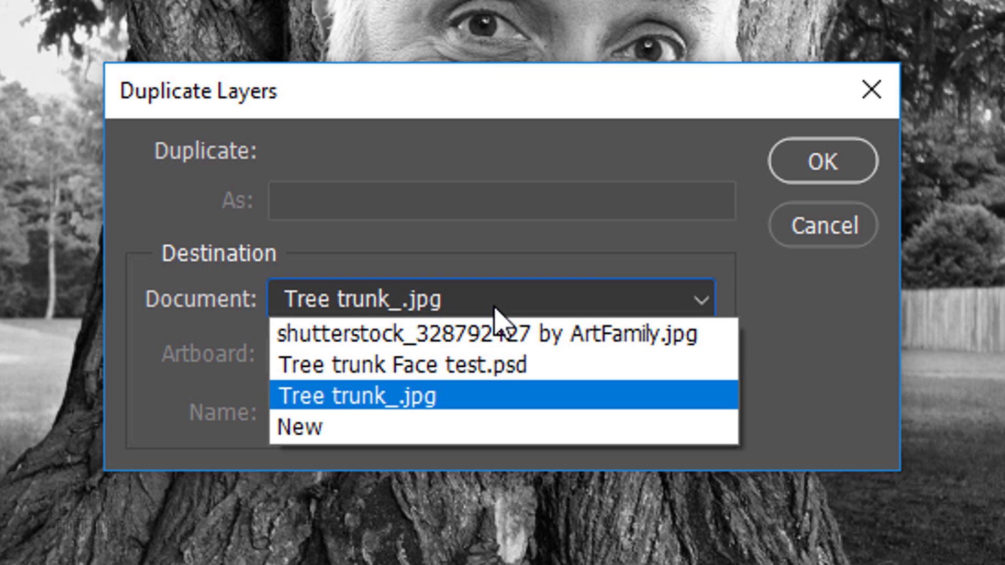
click(445, 442)
text(Displacement)
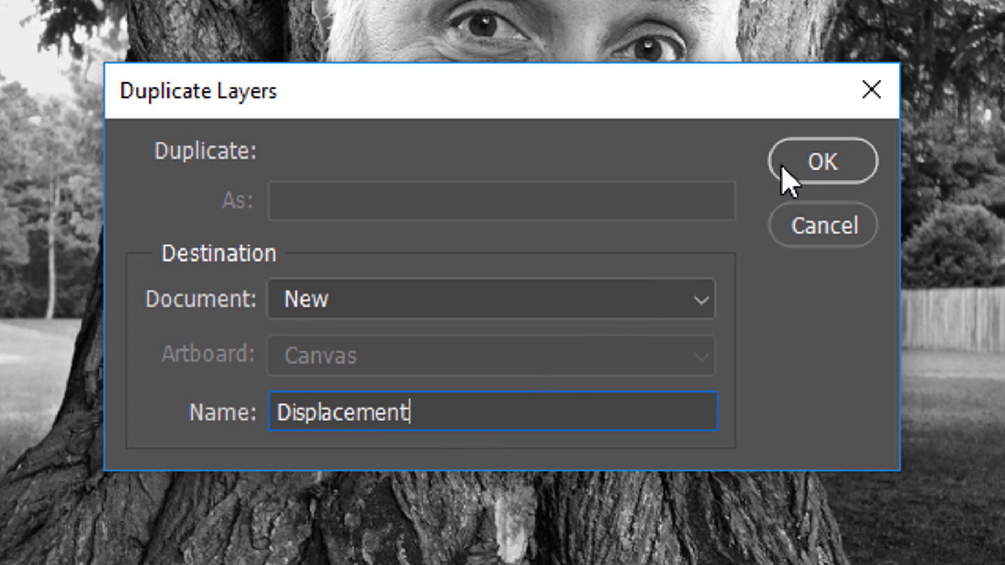
click(804, 163)
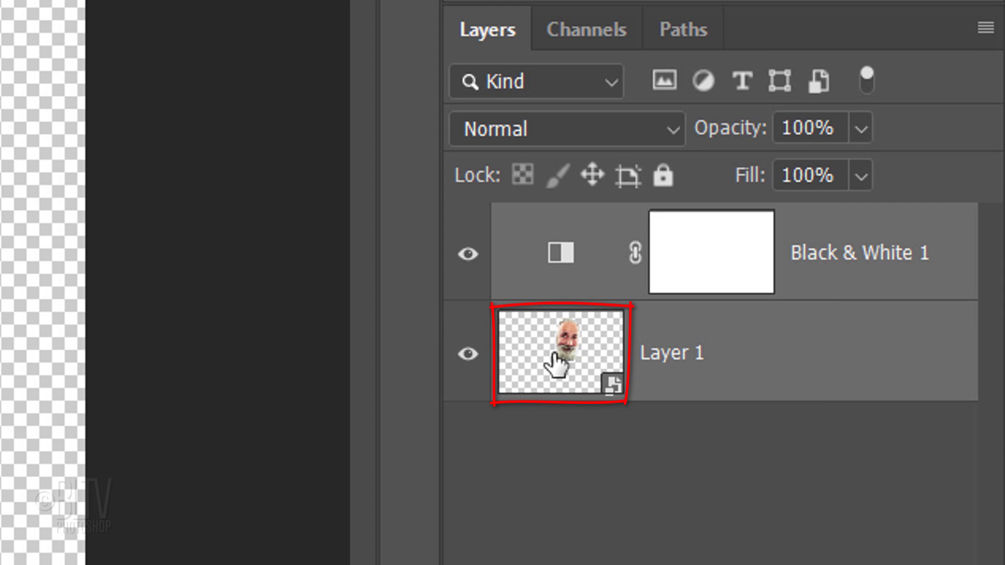
- Apply a 2.0-pixel Gaussian Blur to the face layer
click(556, 363)
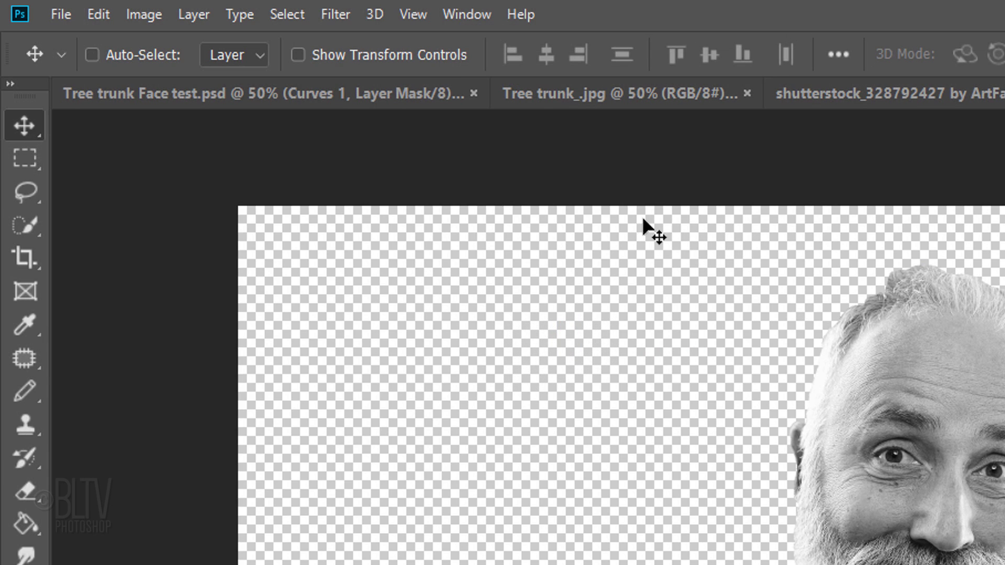
click(335, 15)
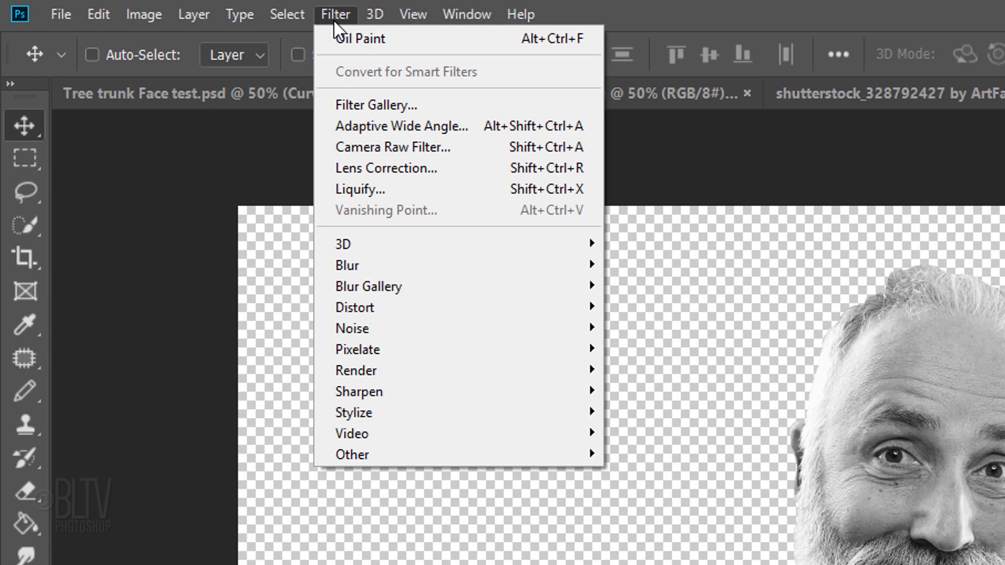
mouse_move(352, 266)
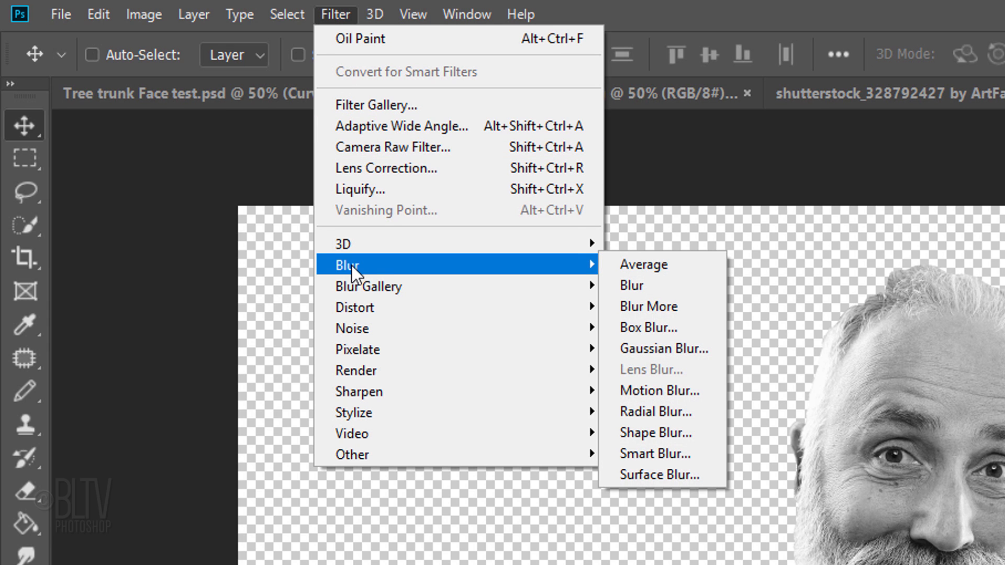
click(661, 352)
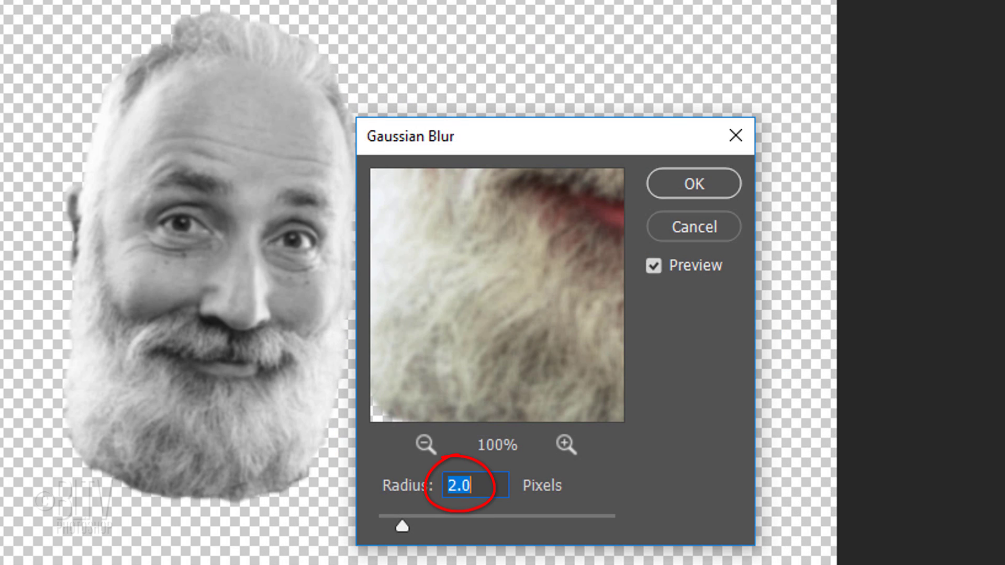
click(695, 185)
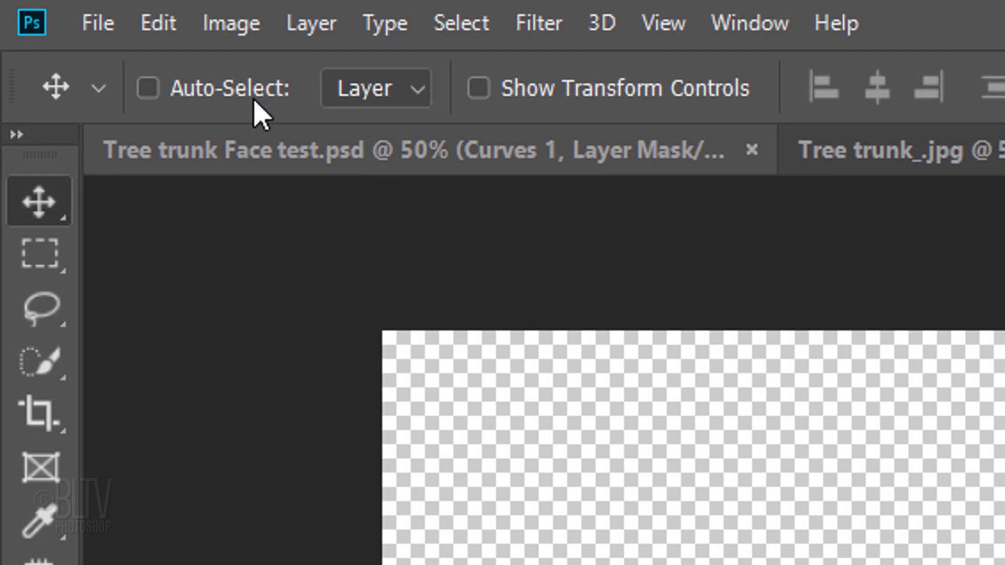
- Save the document as Displacement on the Desktop
click(95, 32)
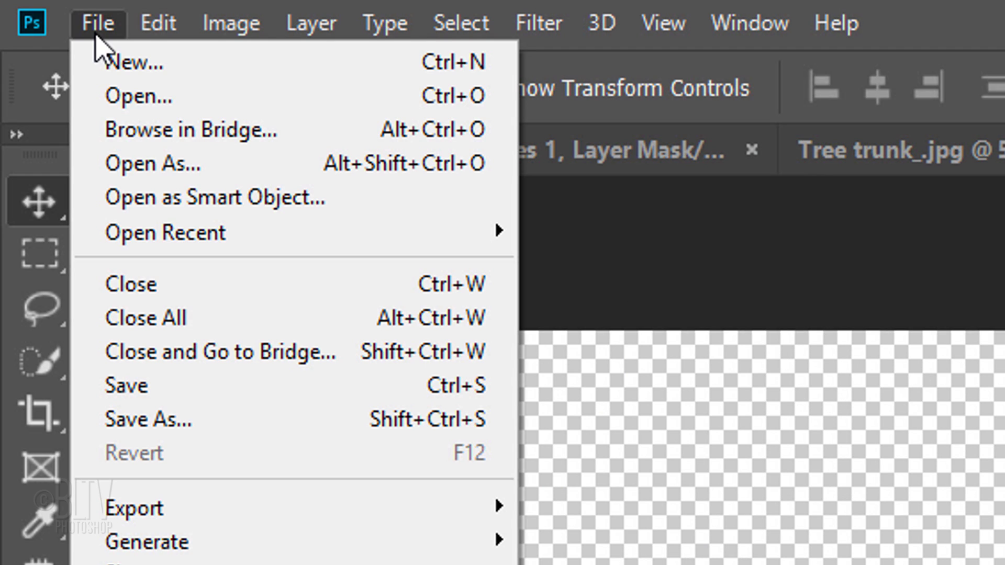
click(132, 417)
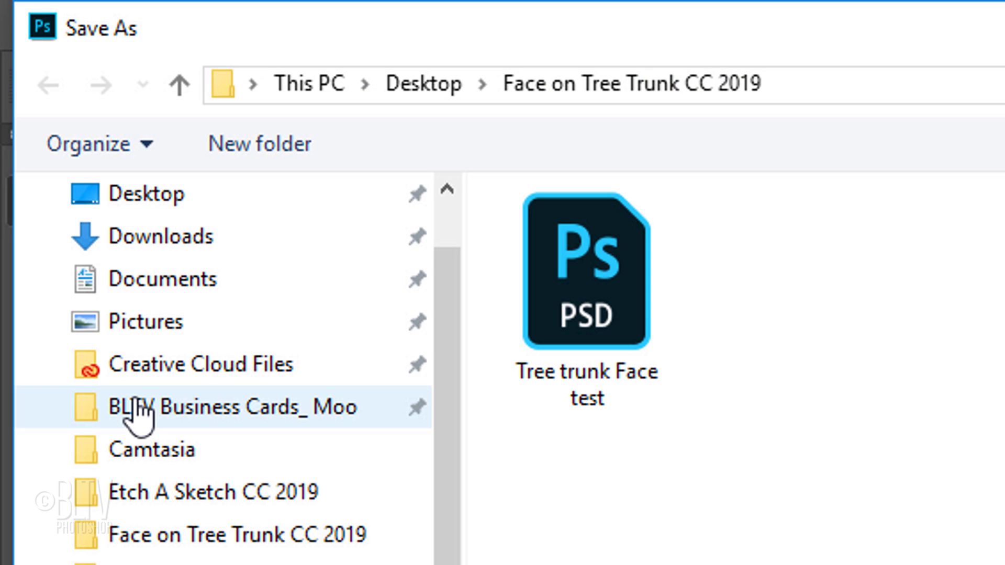
click(145, 202)
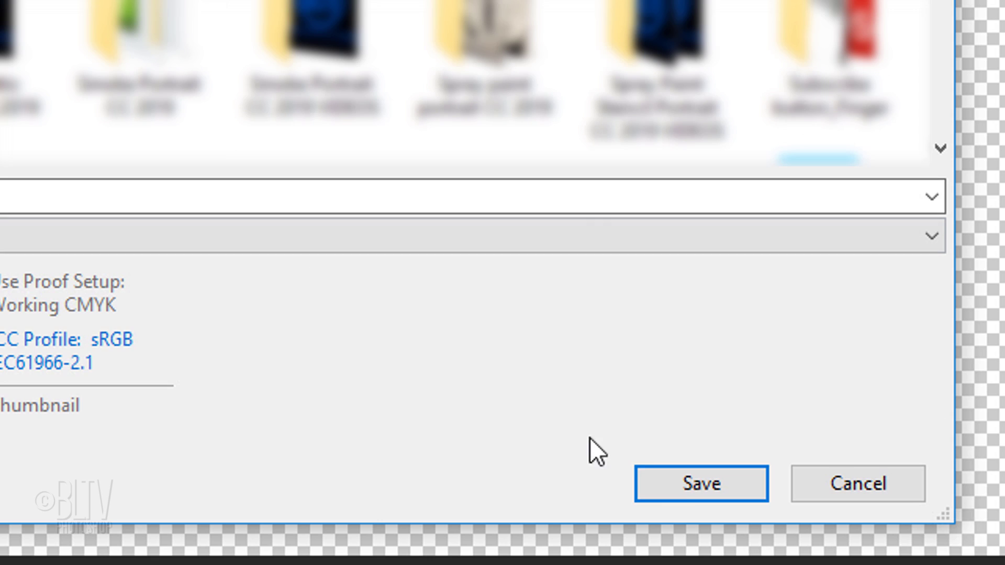
click(700, 485)
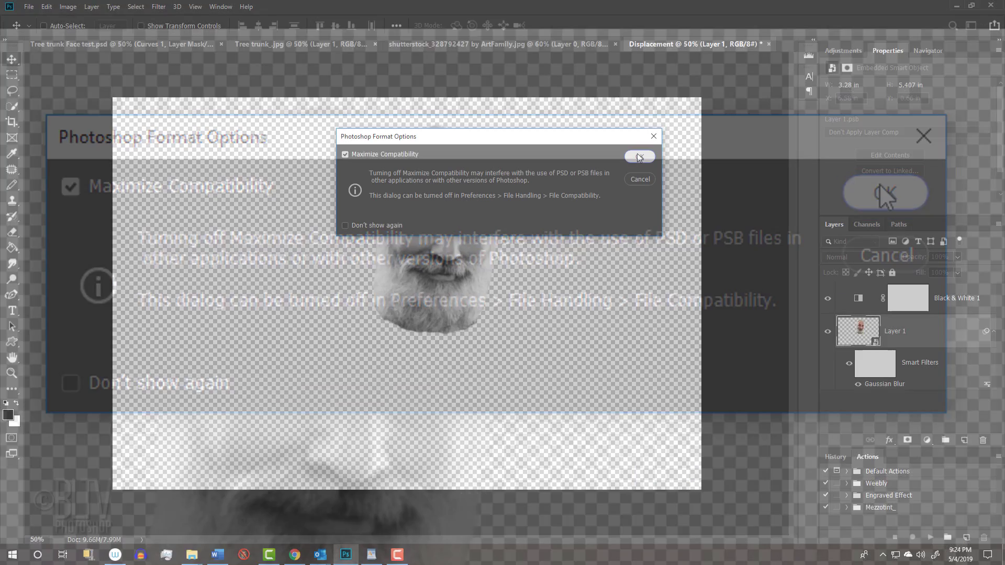
- Accept the PSD format options and close Displacement.psd, returning to Tree trunk_.jpg
click(881, 191)
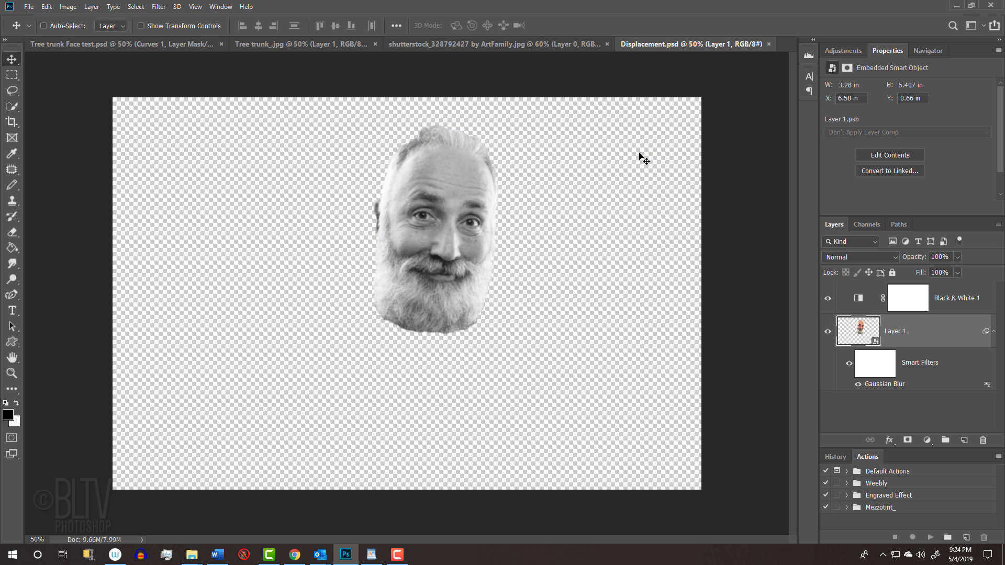
click(757, 44)
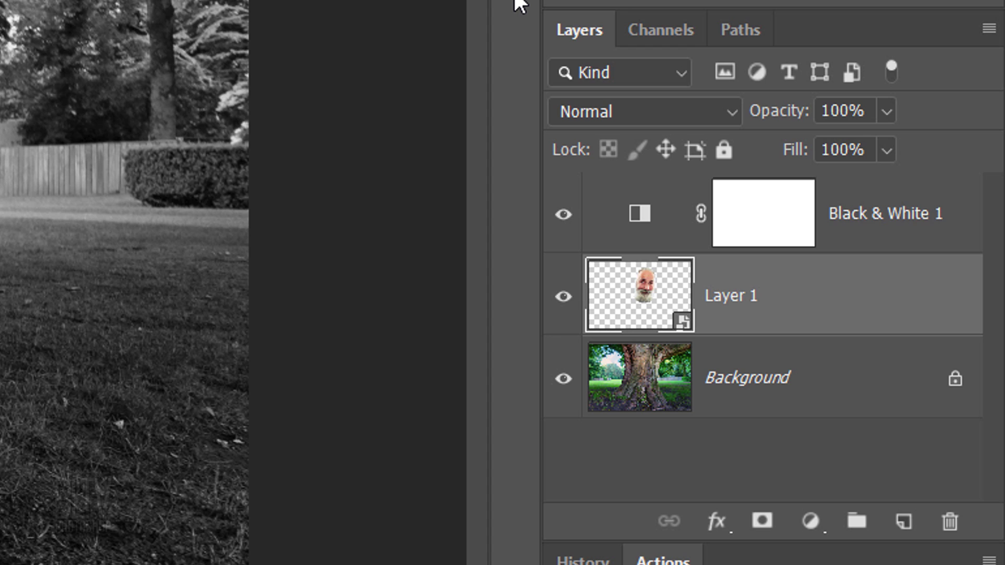
- Clip the Black & White 1 adjustment to Layer 1 with Alt+Ctrl+G
click(640, 215)
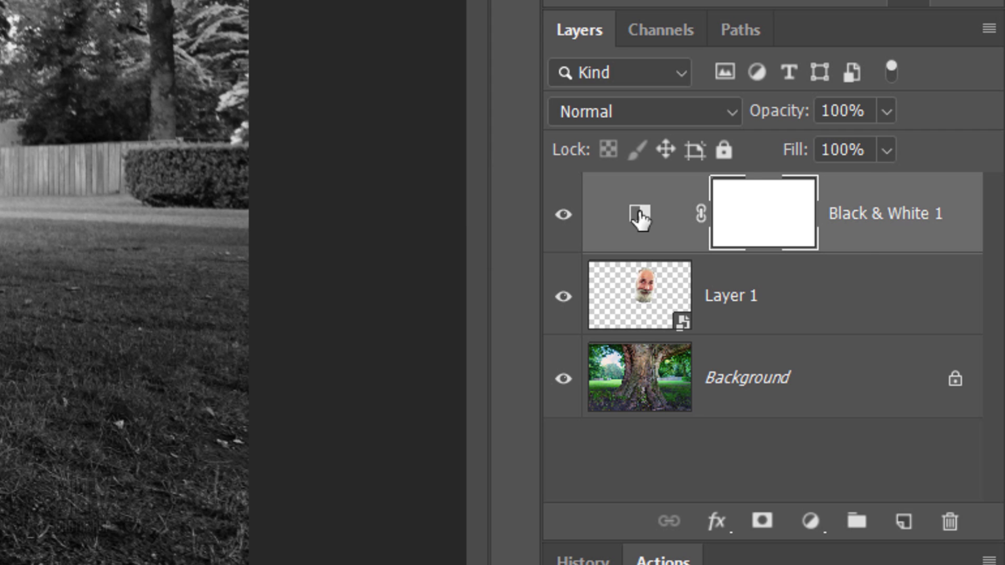
key(ctrl+alt+g)
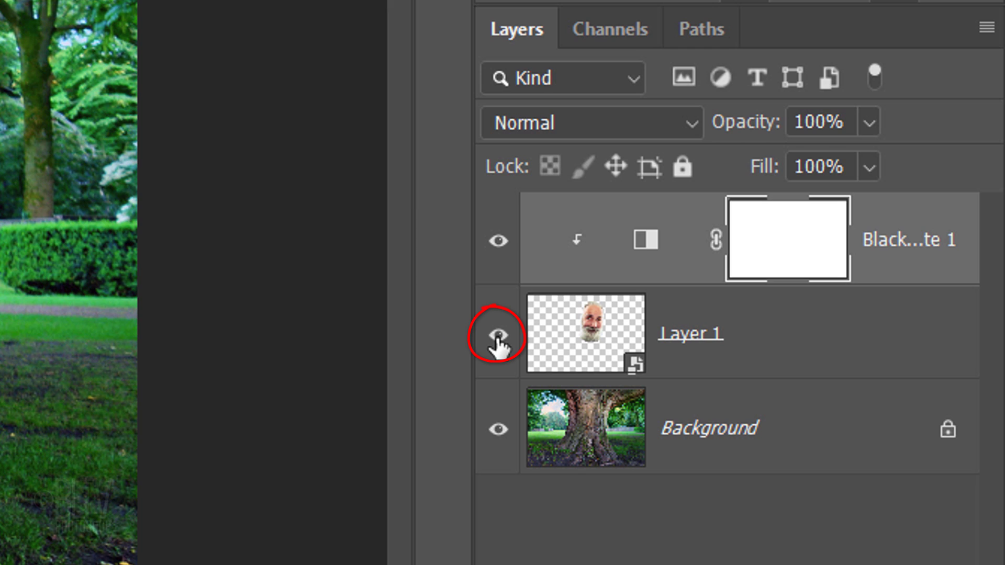
- Hide Layer 1 and convert the tree Background into a smart object
click(495, 338)
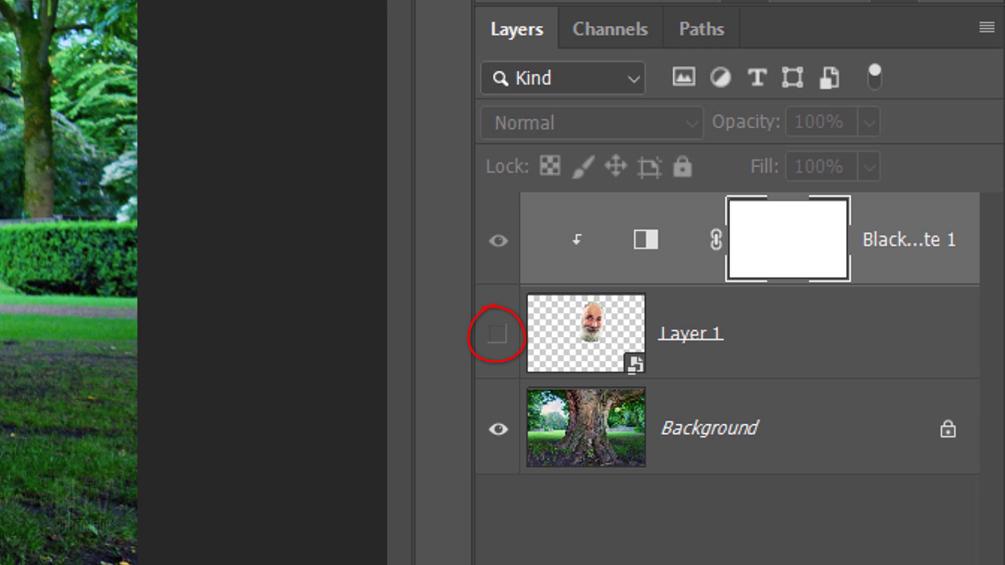
click(577, 425)
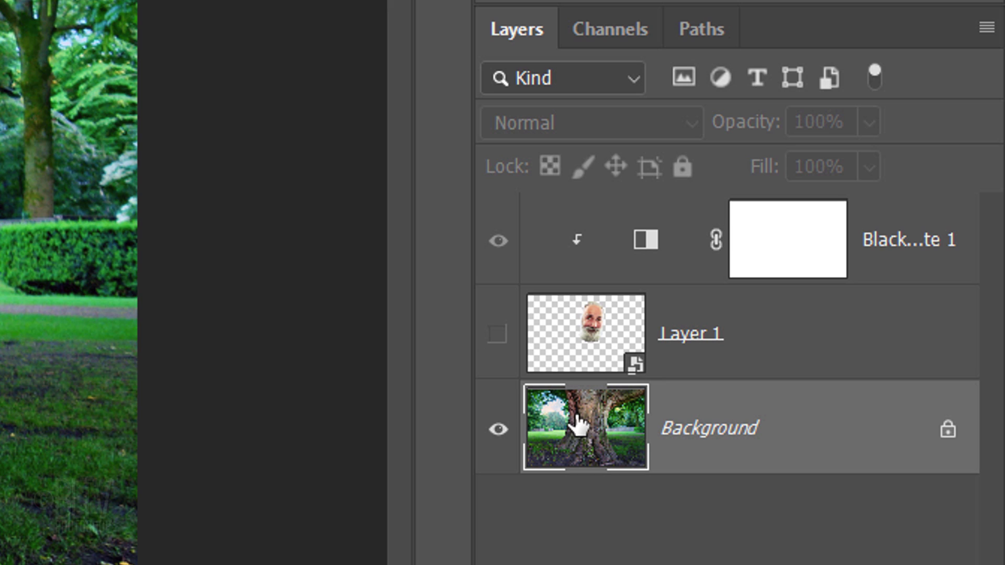
click(986, 27)
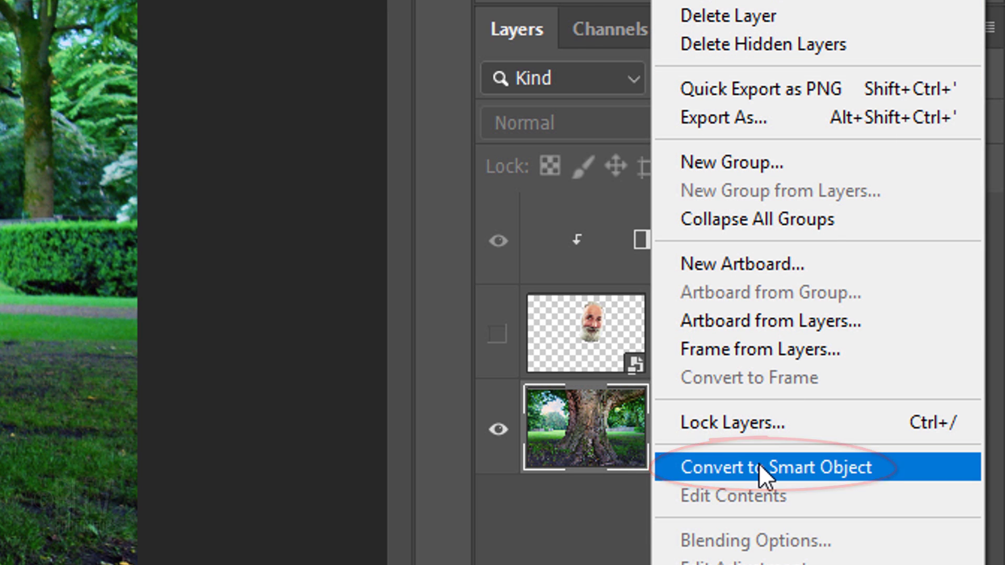
click(759, 463)
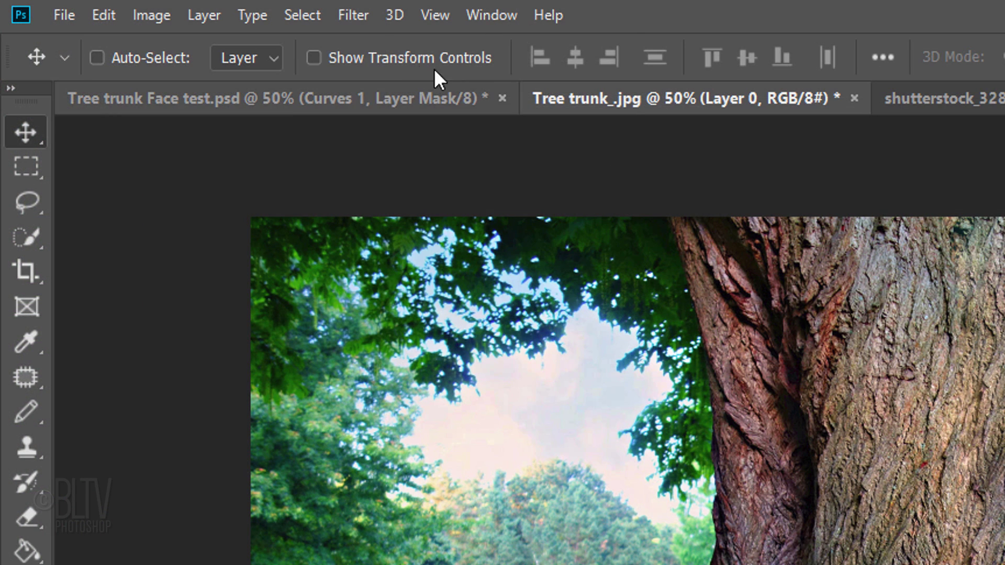
- Apply a Displace filter at scale 10 to the tree trunk, using Displacement.psd as the map
click(354, 14)
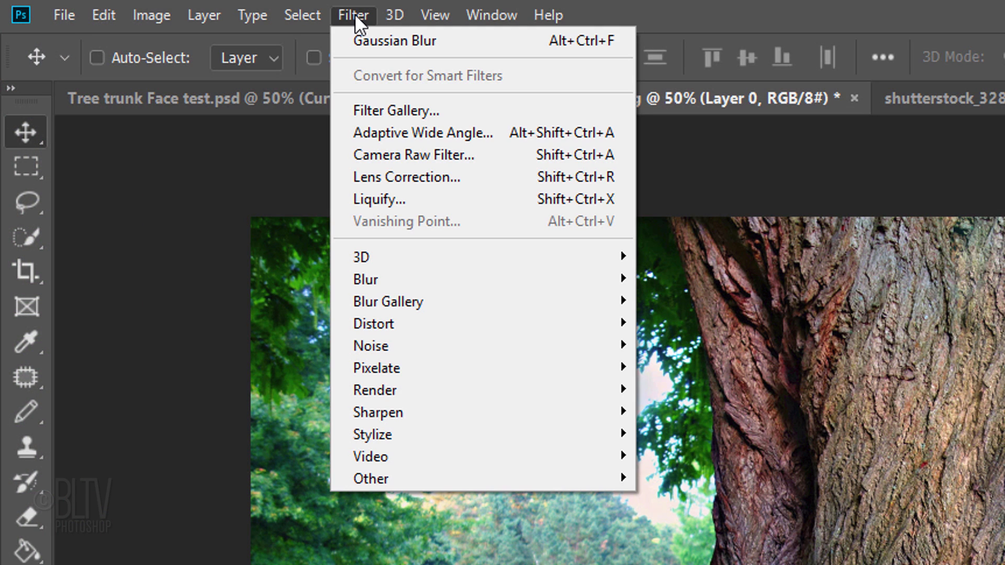
mouse_move(378, 323)
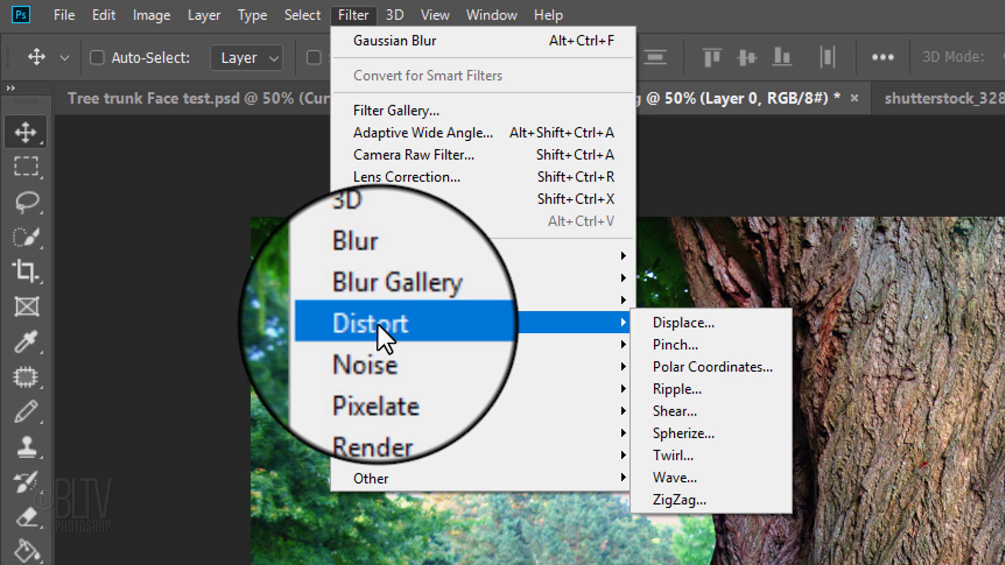
click(681, 323)
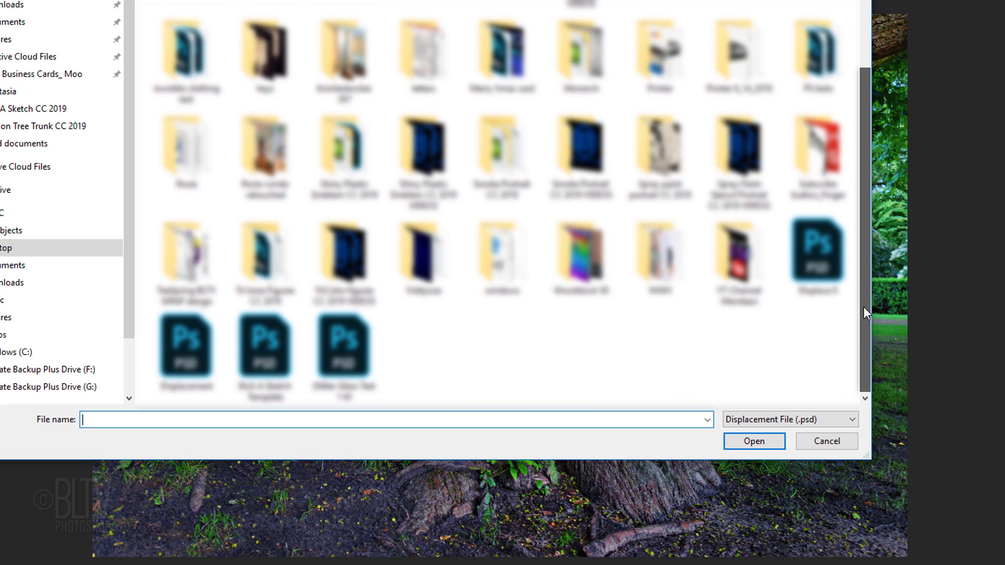
click(187, 346)
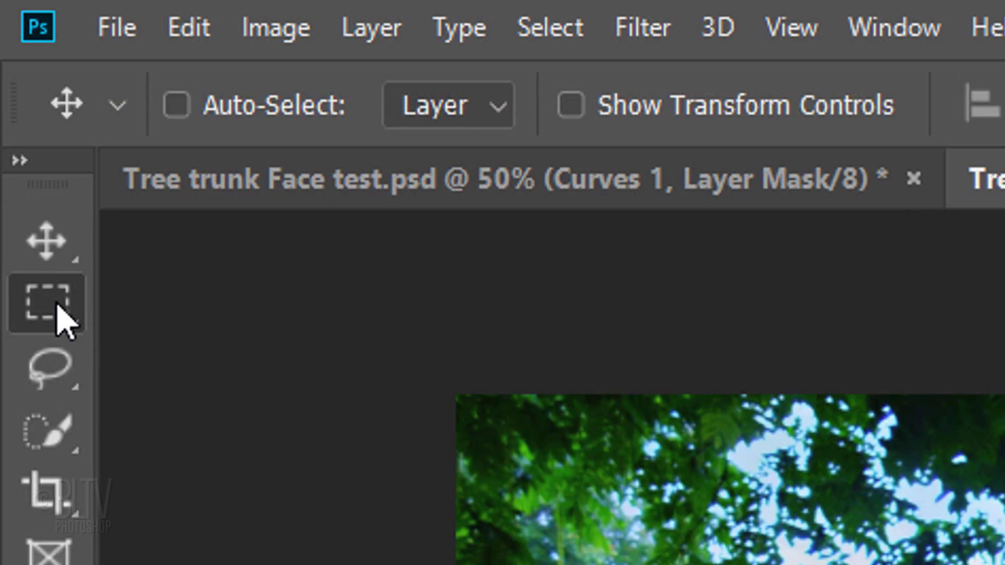
- Switch to the Rectangular Marquee tool and start a selection from the tree photo's top-left corner
right_click(50, 303)
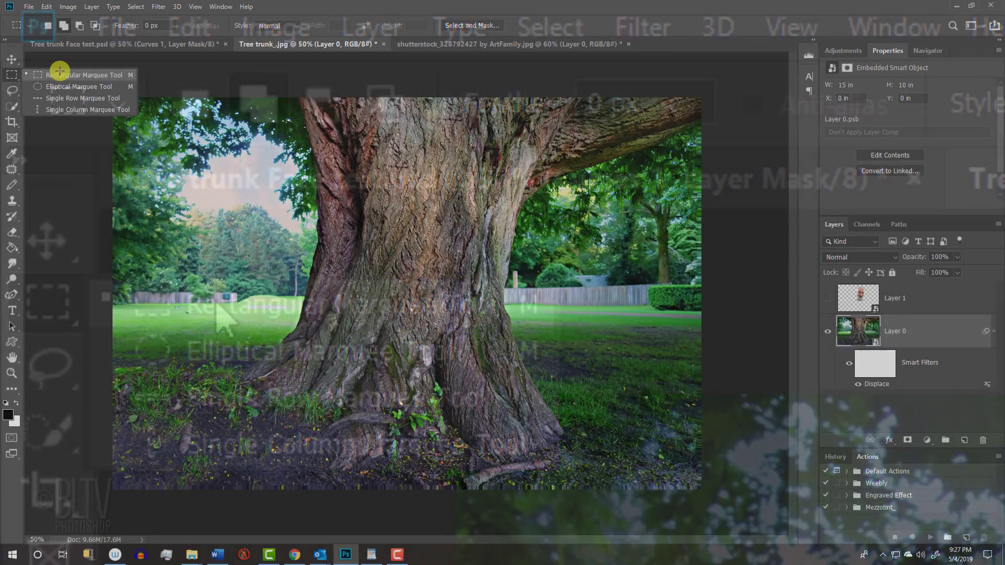
click(224, 314)
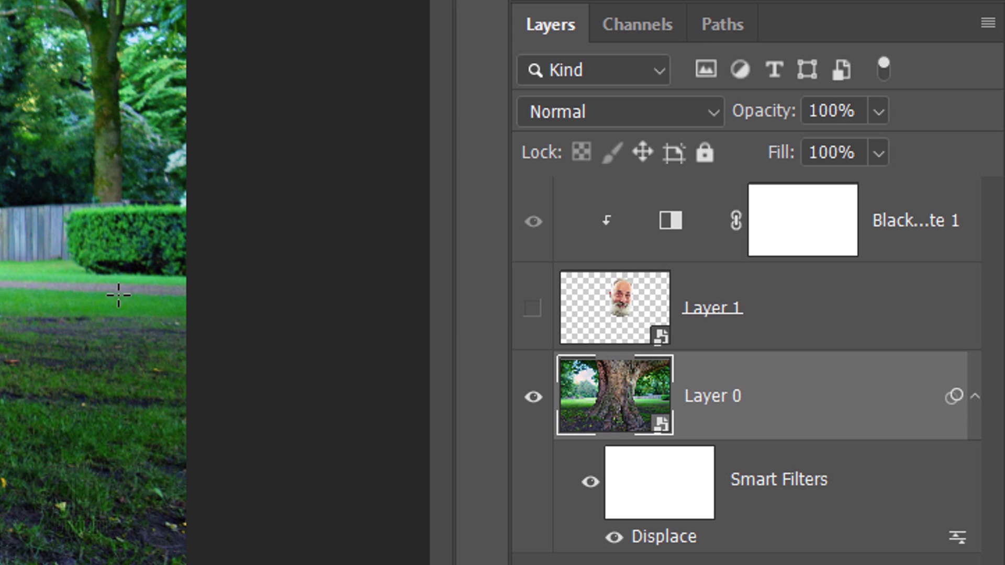
- Unhide Layer 1's face, make it the active layer, and bring up its blend mode list
click(543, 309)
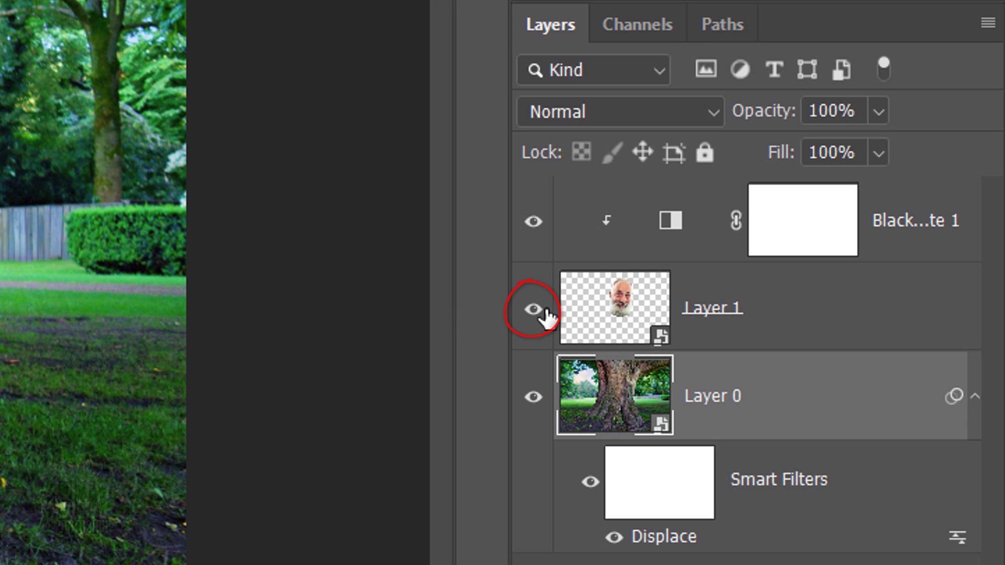
click(599, 303)
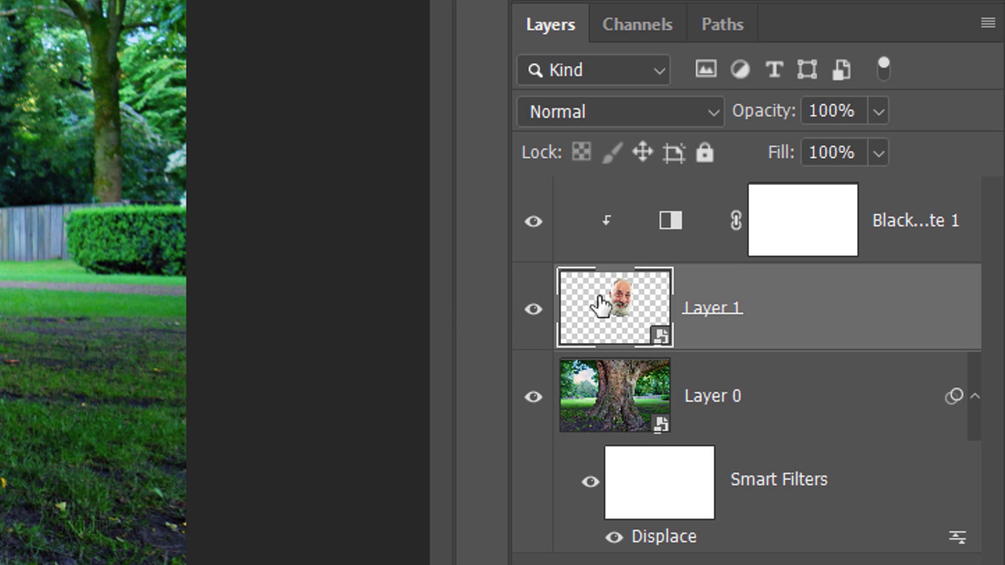
click(579, 112)
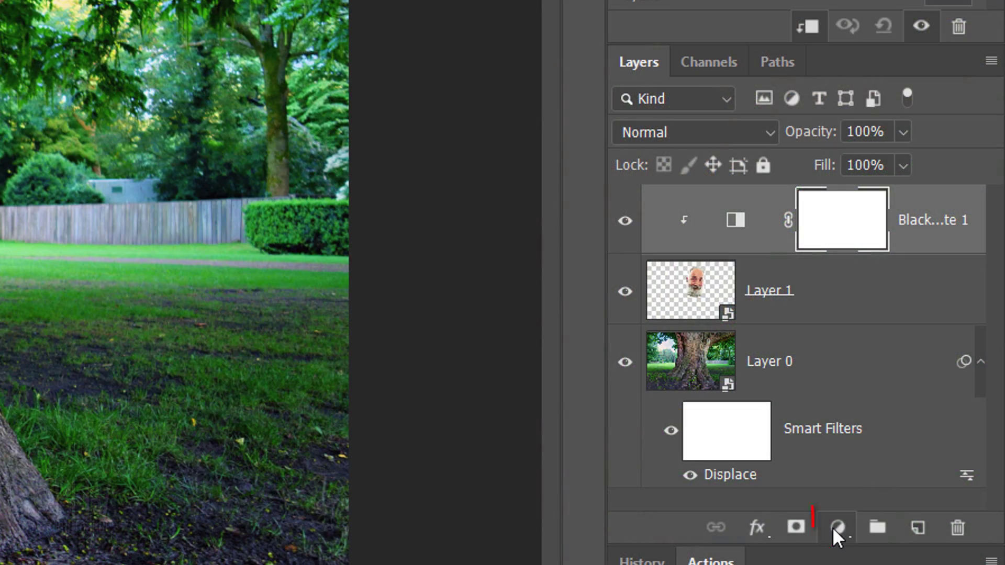
- Add a Curves adjustment layer clipped to the face layer with Alt+Ctrl+G
click(836, 527)
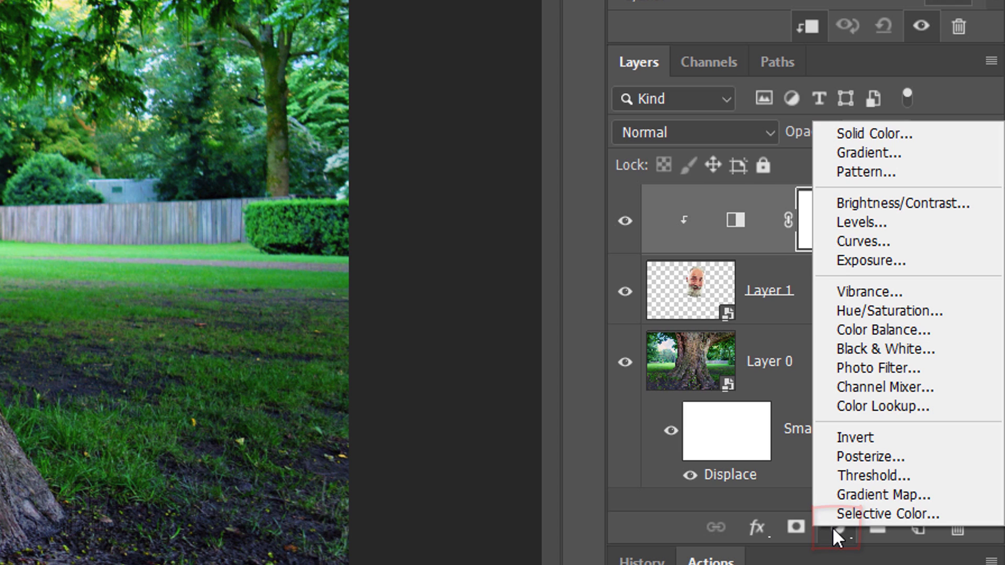
click(858, 241)
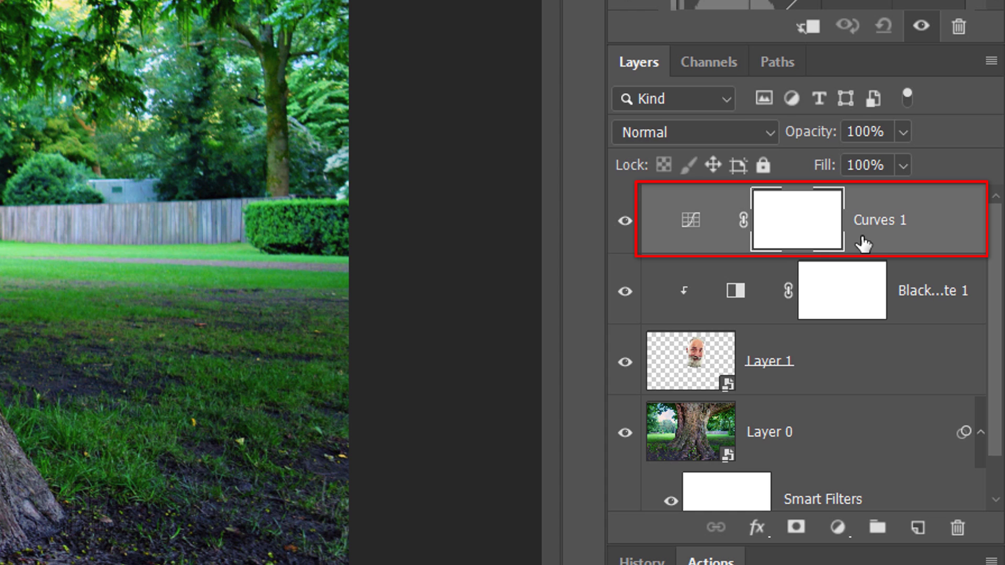
click(809, 31)
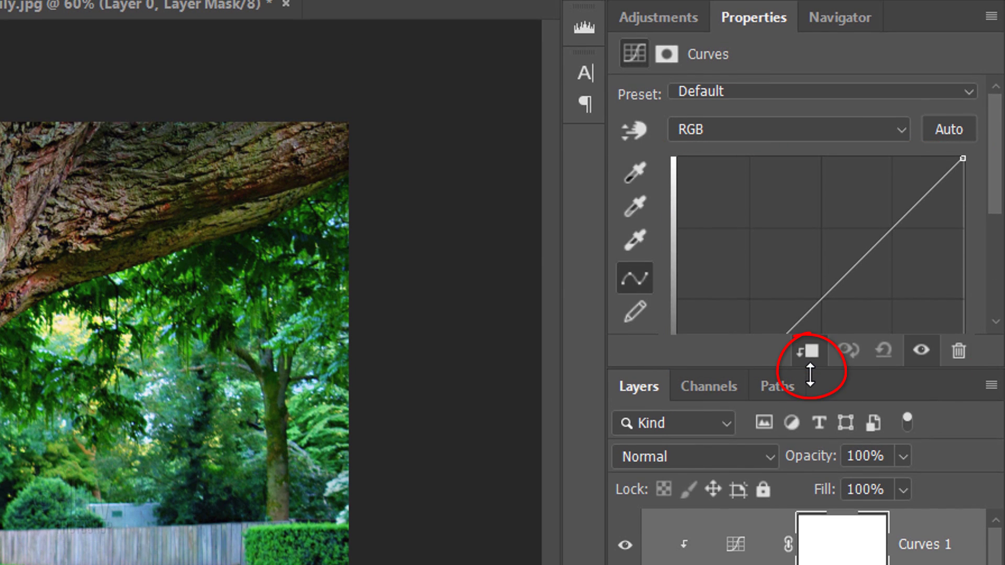
- Drag the curve's top-right highlight point inward to steepen the face's contrast
drag(811, 375, 789, 520)
click(964, 159)
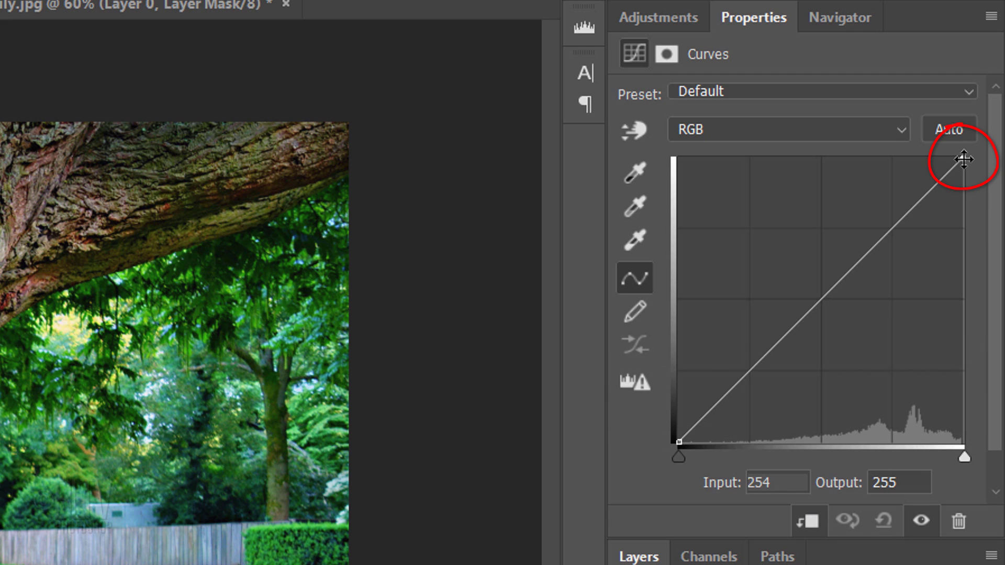
drag(963, 158, 839, 152)
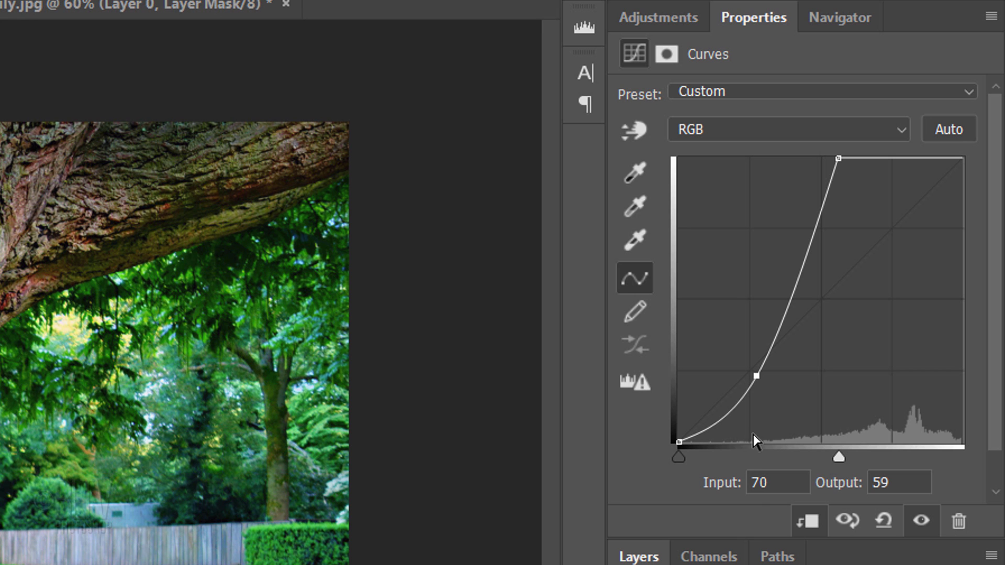
drag(747, 526, 756, 359)
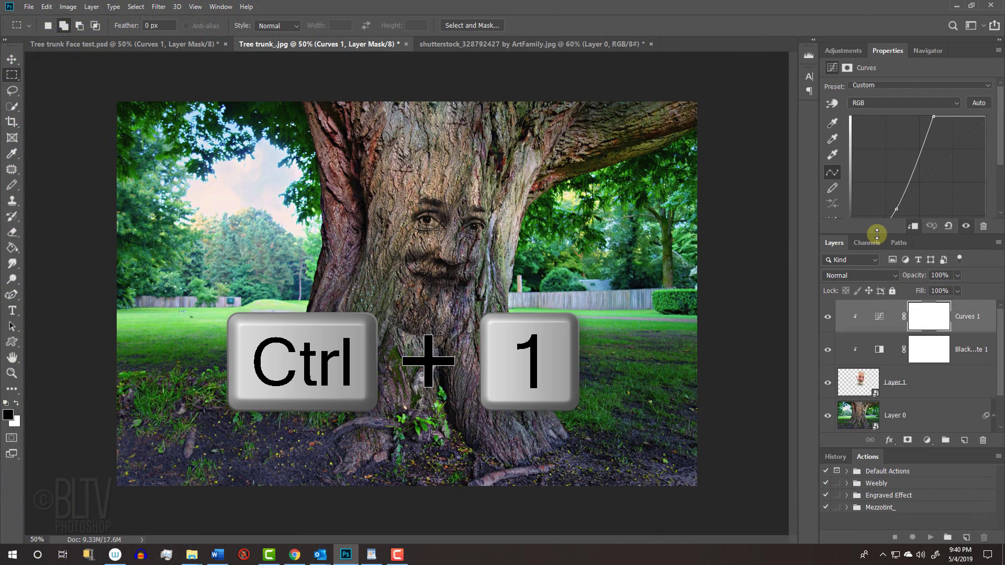
- Zoom to 100% and pan so the tree face sits in the centre of the view
key(ctrl+1)
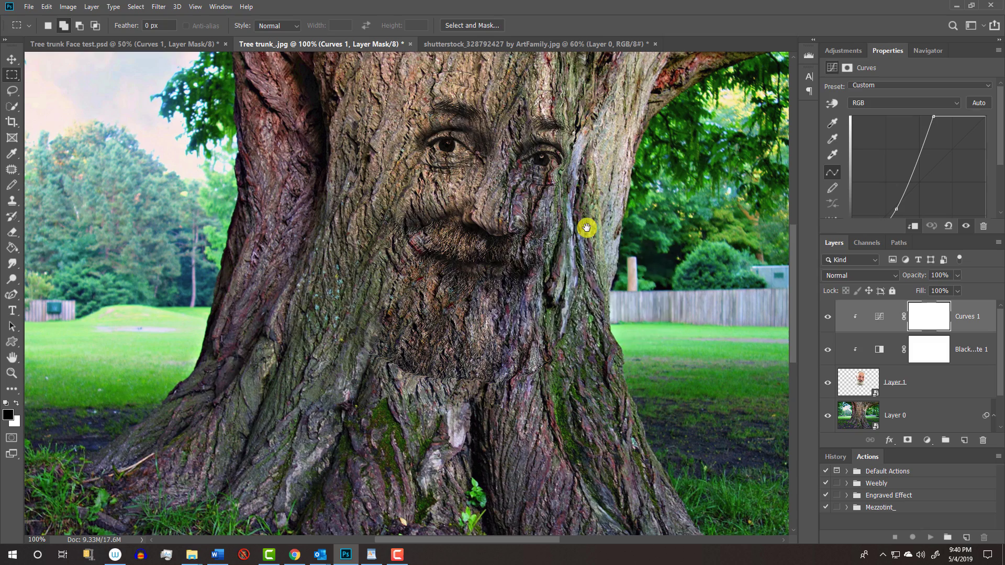
key(space)
drag(583, 226, 426, 307)
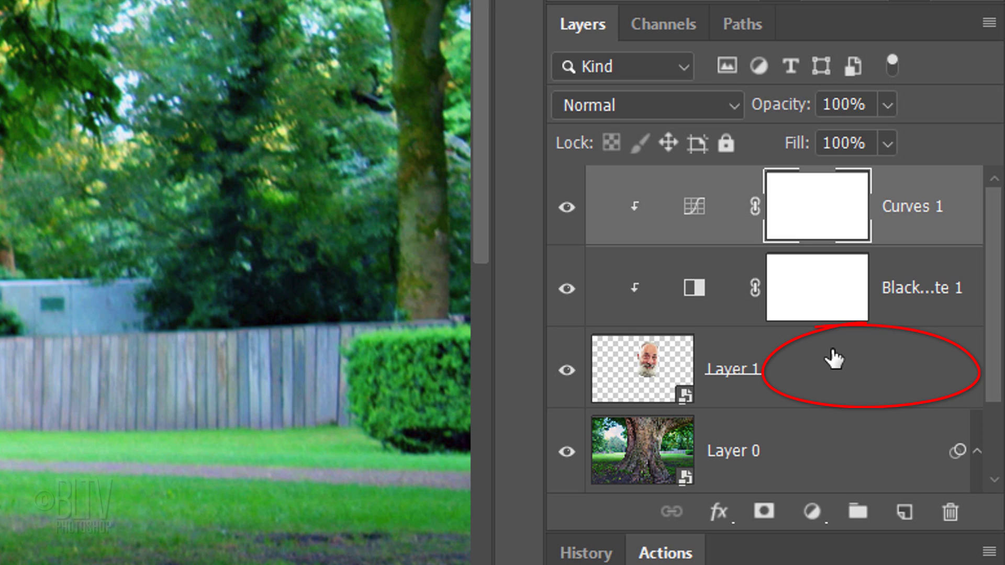
- Give Layer 1 a Linear Burn drop shadow: 18% opacity, 85 px distance, 43 px size
double_click(833, 359)
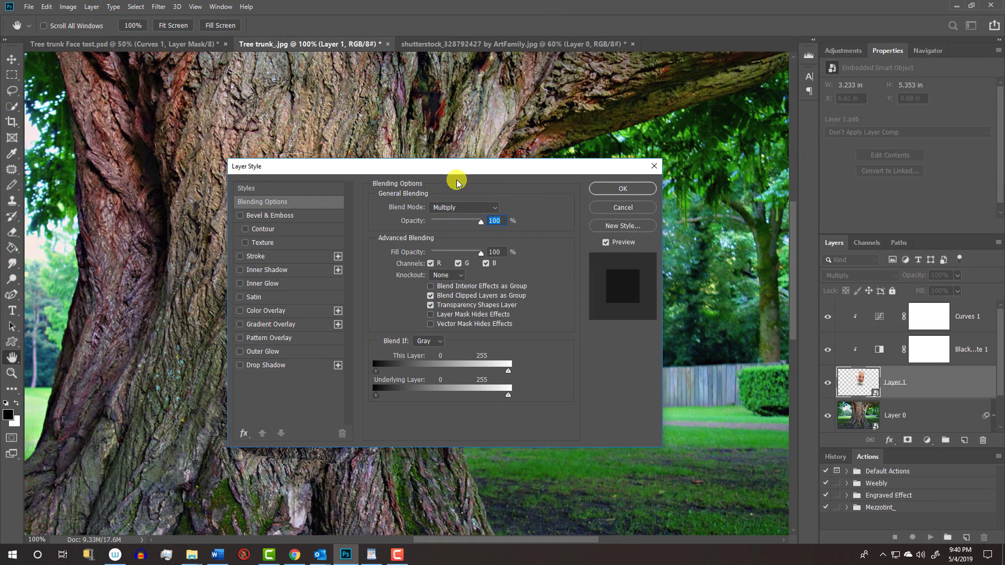
mouse_move(430, 173)
mouse_down()
mouse_move(618, 183)
mouse_move(617, 201)
mouse_up()
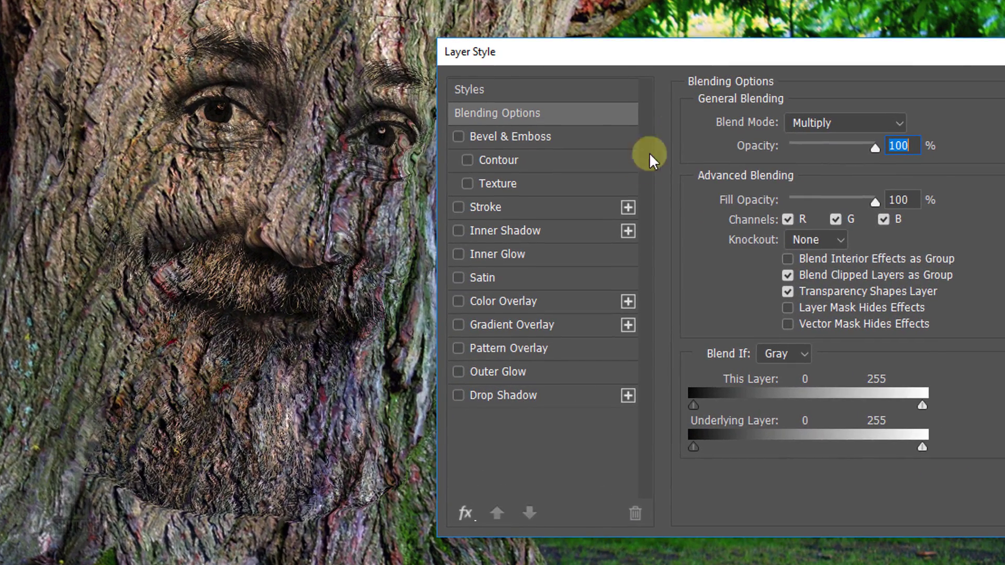
click(515, 395)
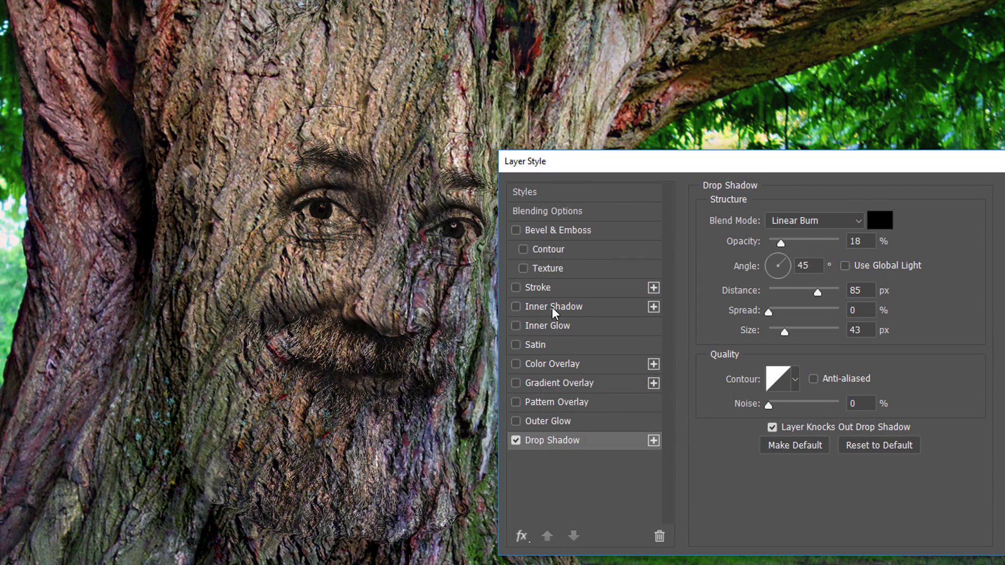
- Enable a Soft Light inner shadow at 56%, -140° angle, 29 px distance, 87 px size
click(552, 307)
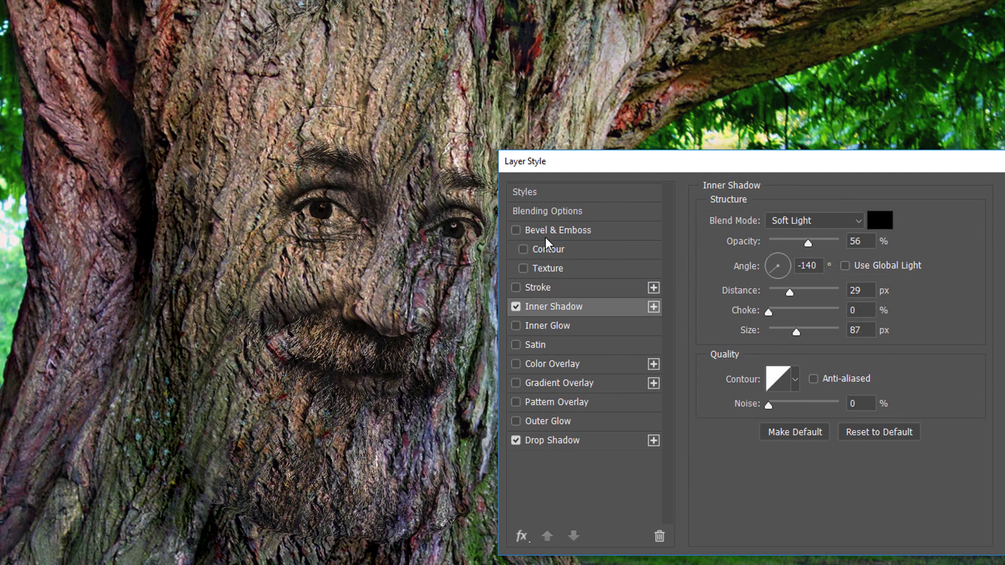
- Add a smooth Inner Bevel (240% depth, 57 px size, 16 px soften), apply, and recentre the face
click(293, 105)
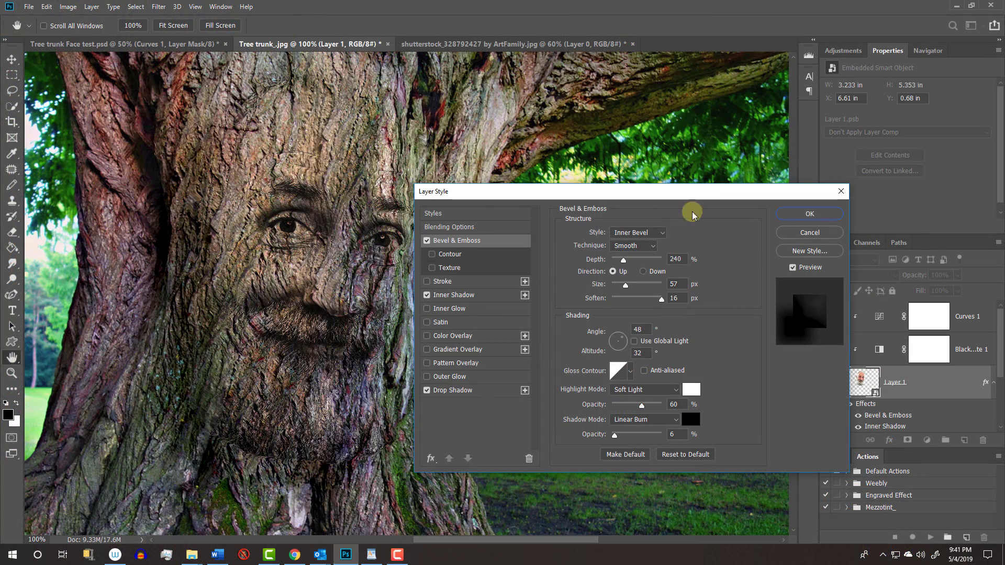
click(809, 213)
key(m)
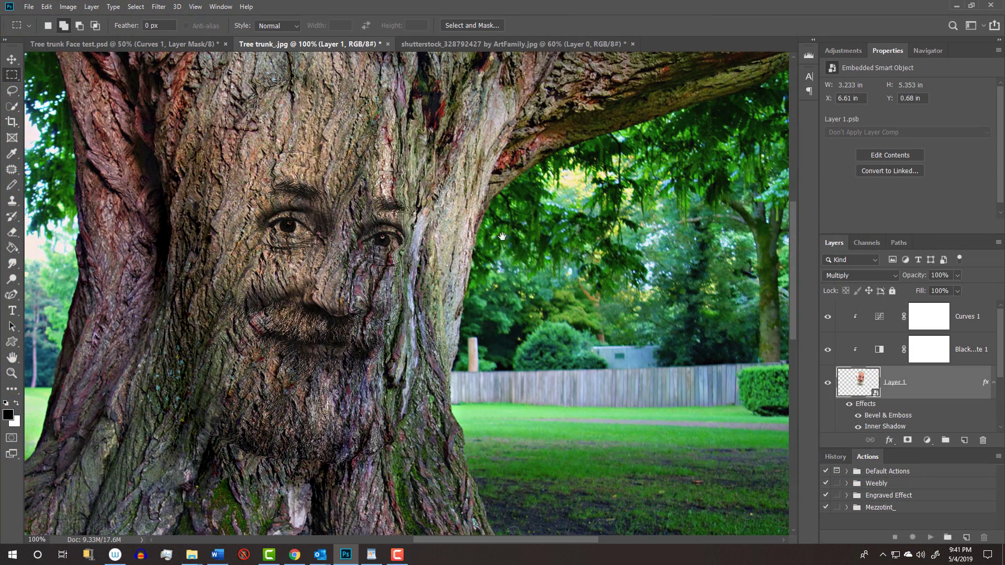
drag(474, 243, 584, 255)
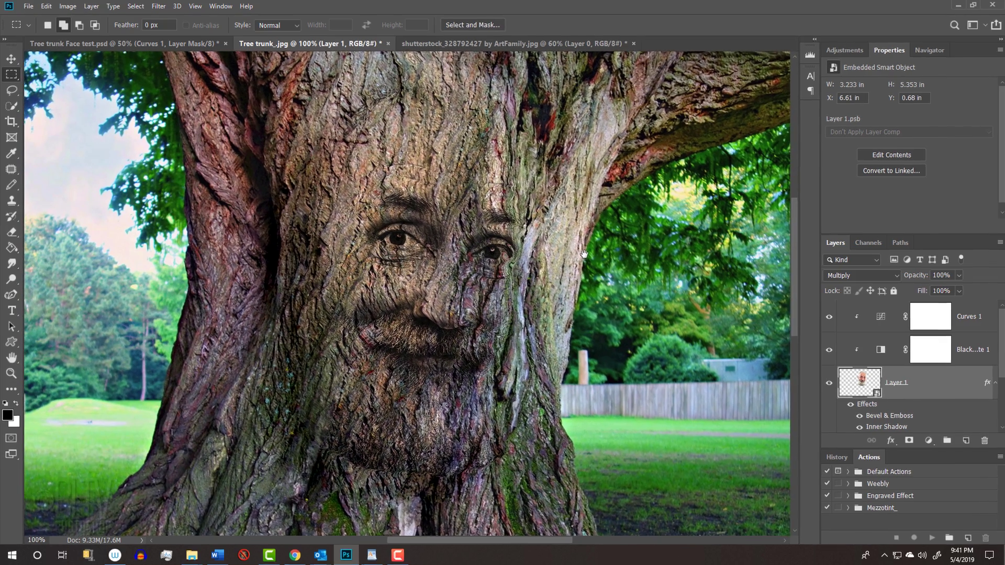